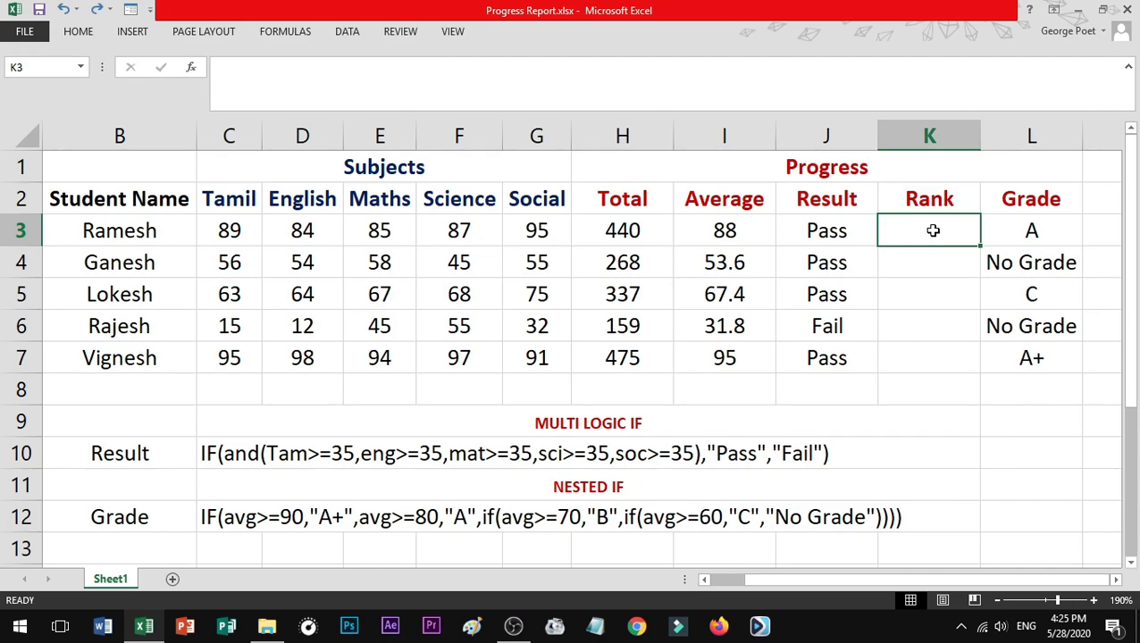
Check the Total in H3, then begin a formula in K3 with =Rank(
left_click(660, 230)
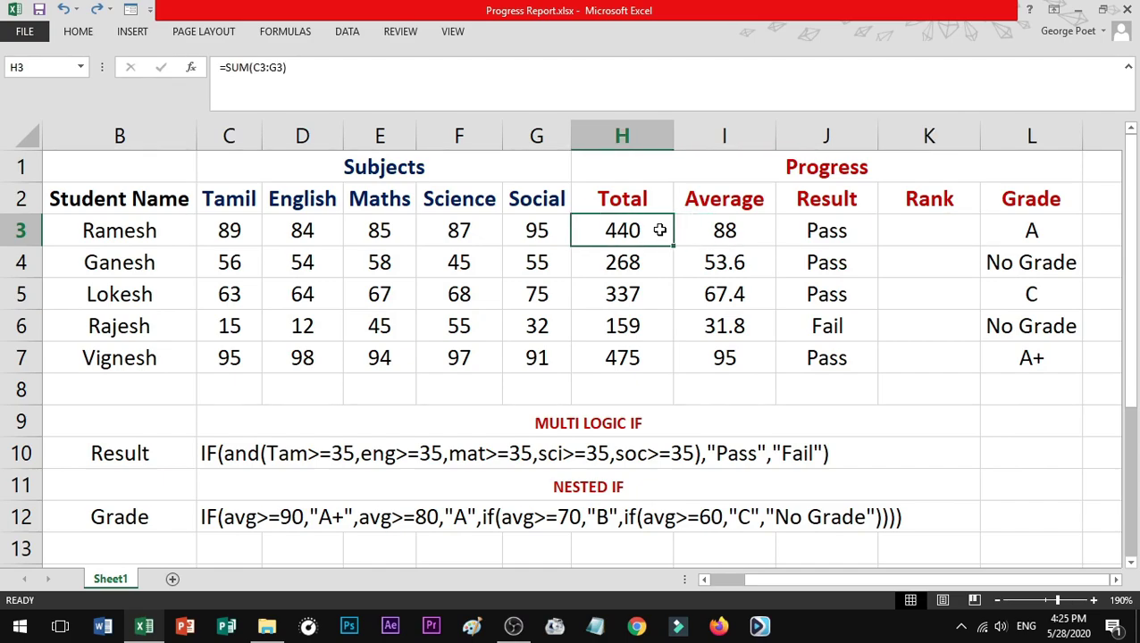
left_click(926, 232)
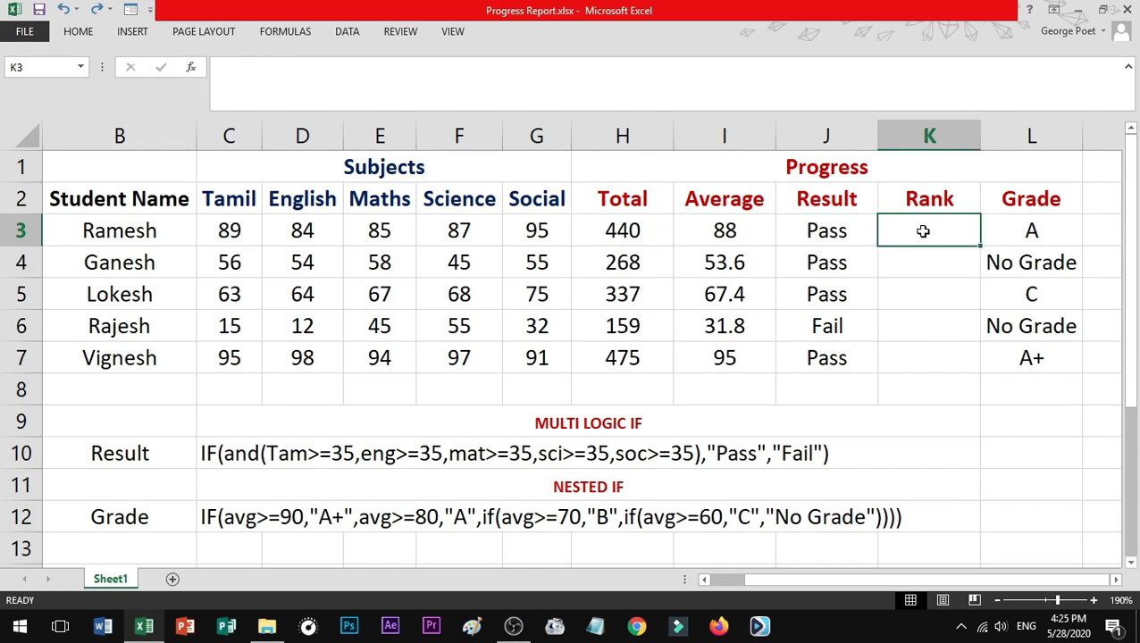
left_click(423, 77)
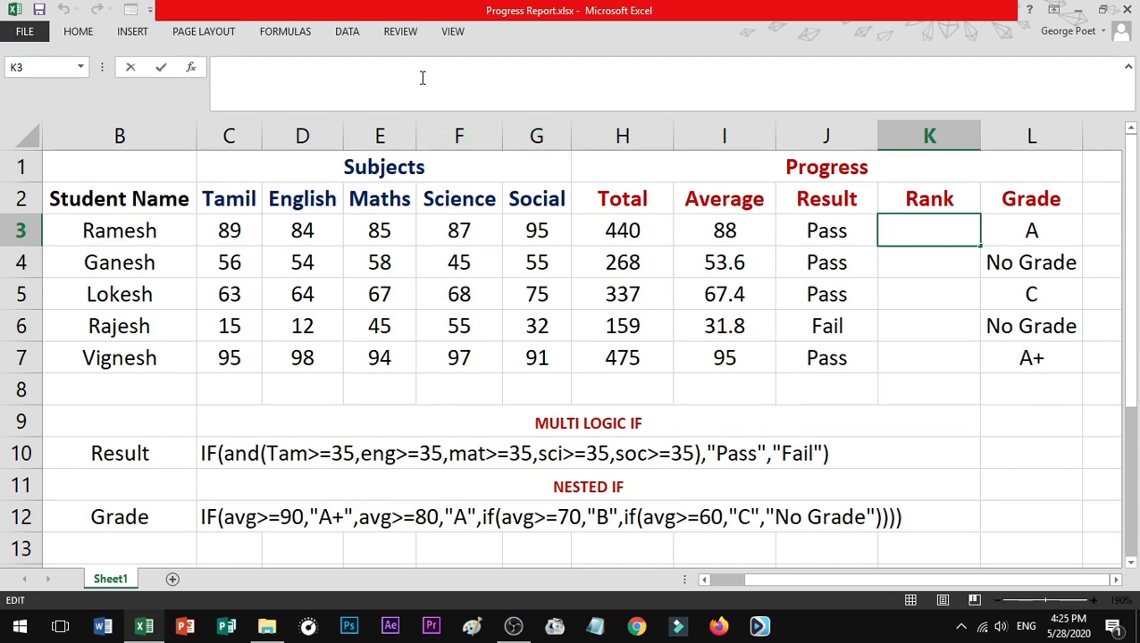
type("=Rank")
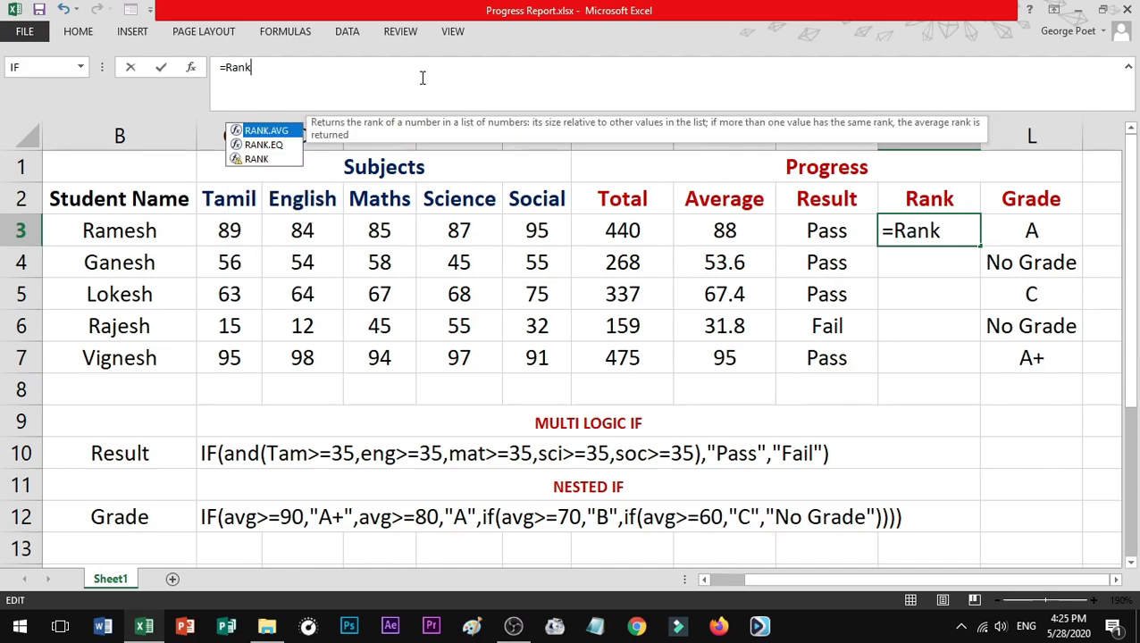
type("(")
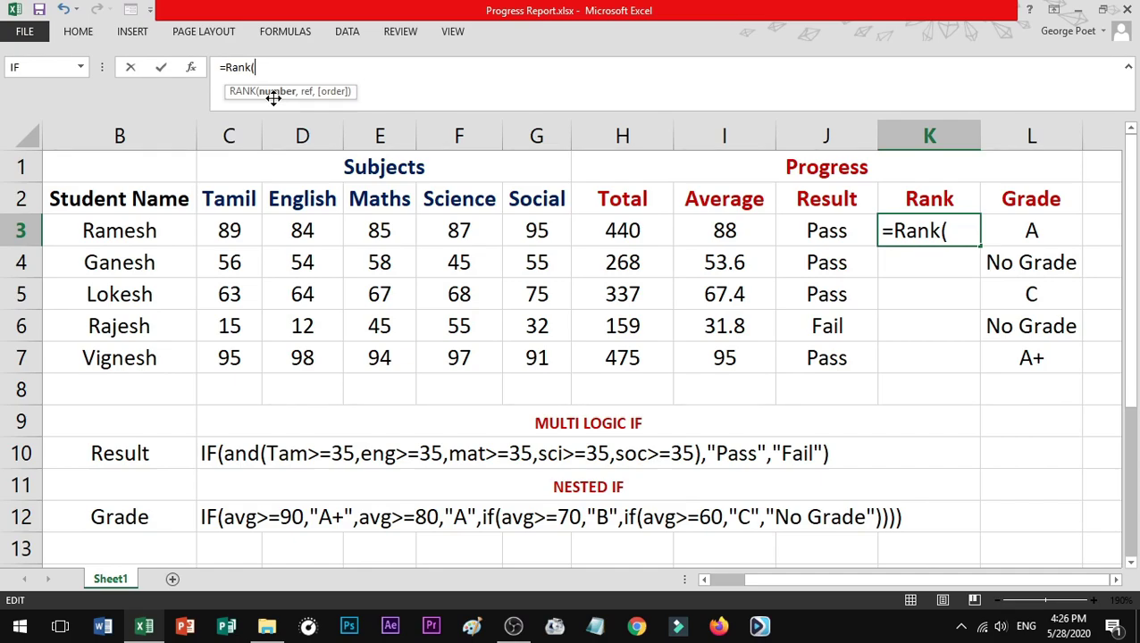
Give K3's RANK formula the number H3, the range H3:H7 and descending order 0
left_click(651, 230)
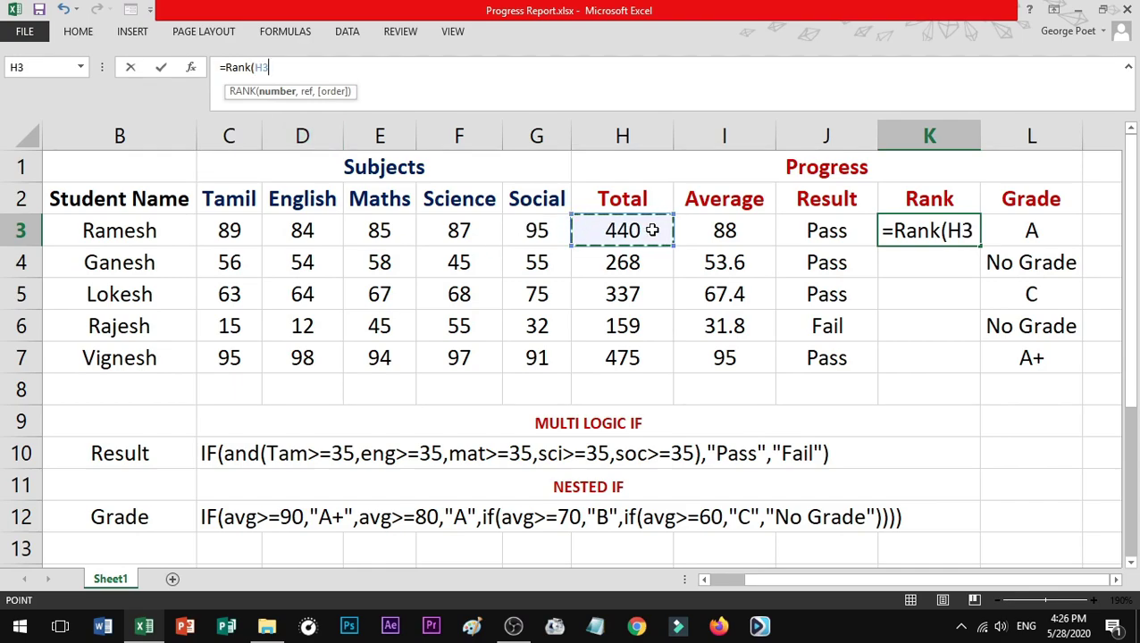
type(",")
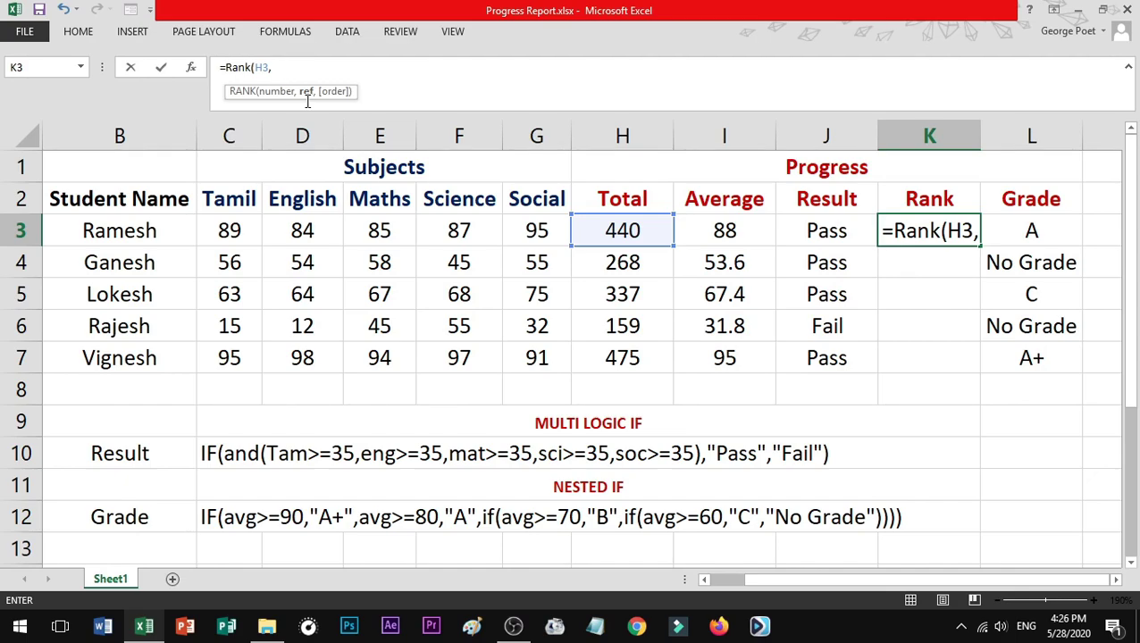
left_click_drag(660, 221, 657, 349)
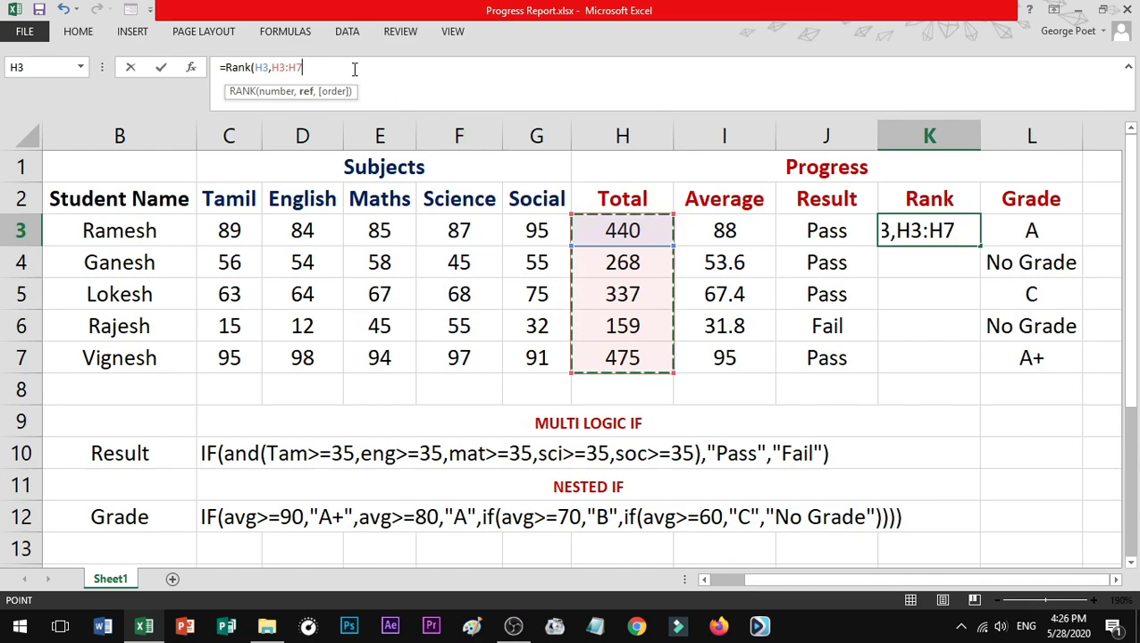
type(",")
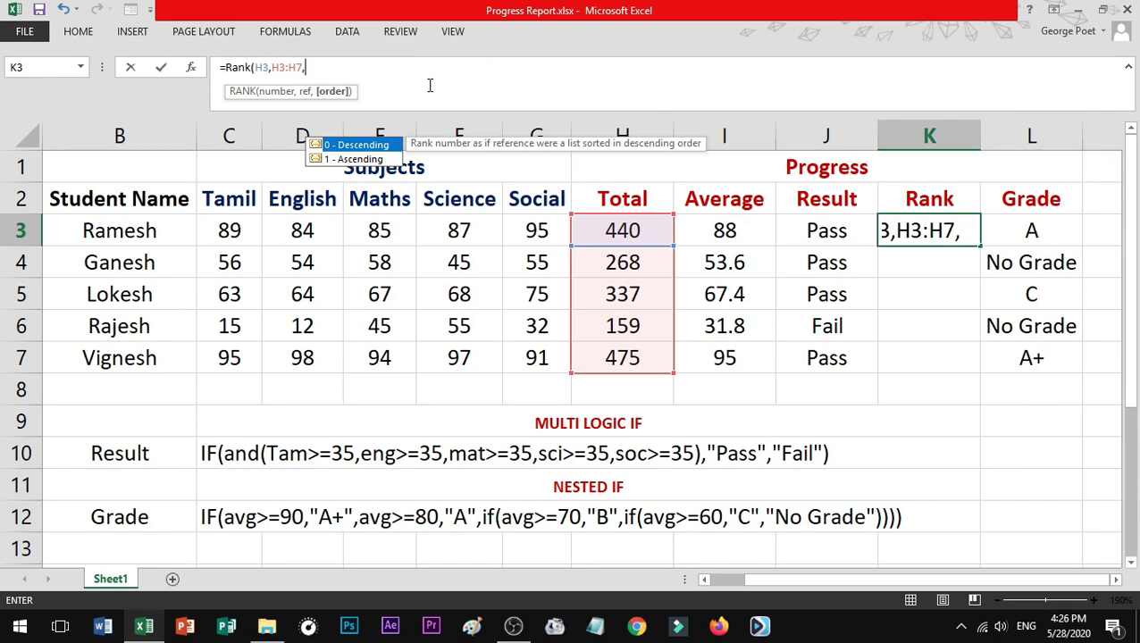
type("0")
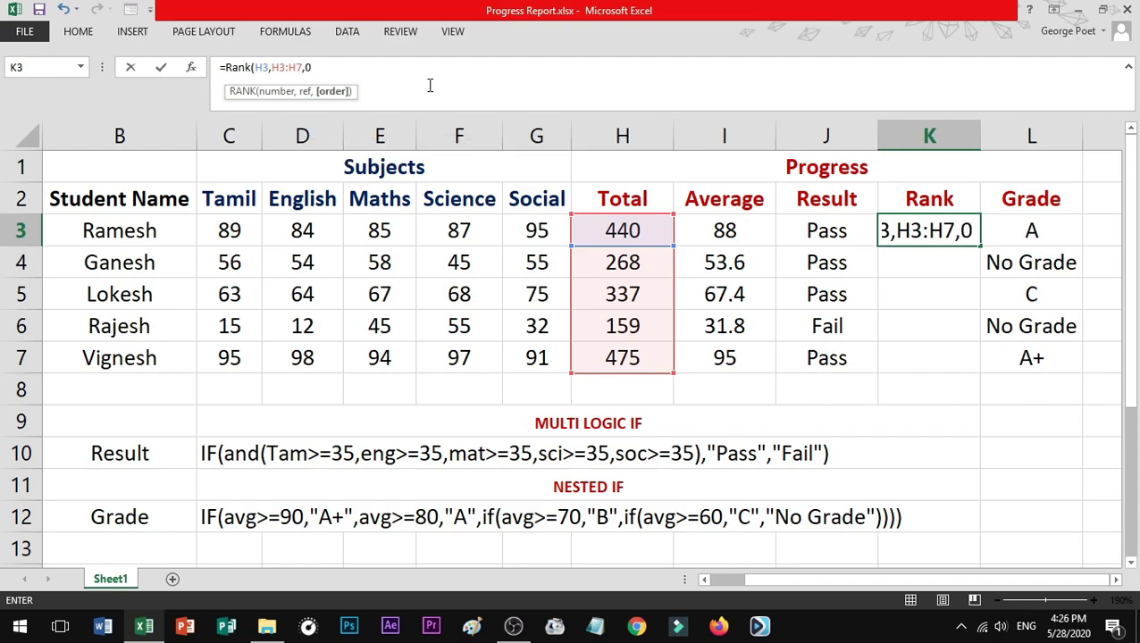
type(")")
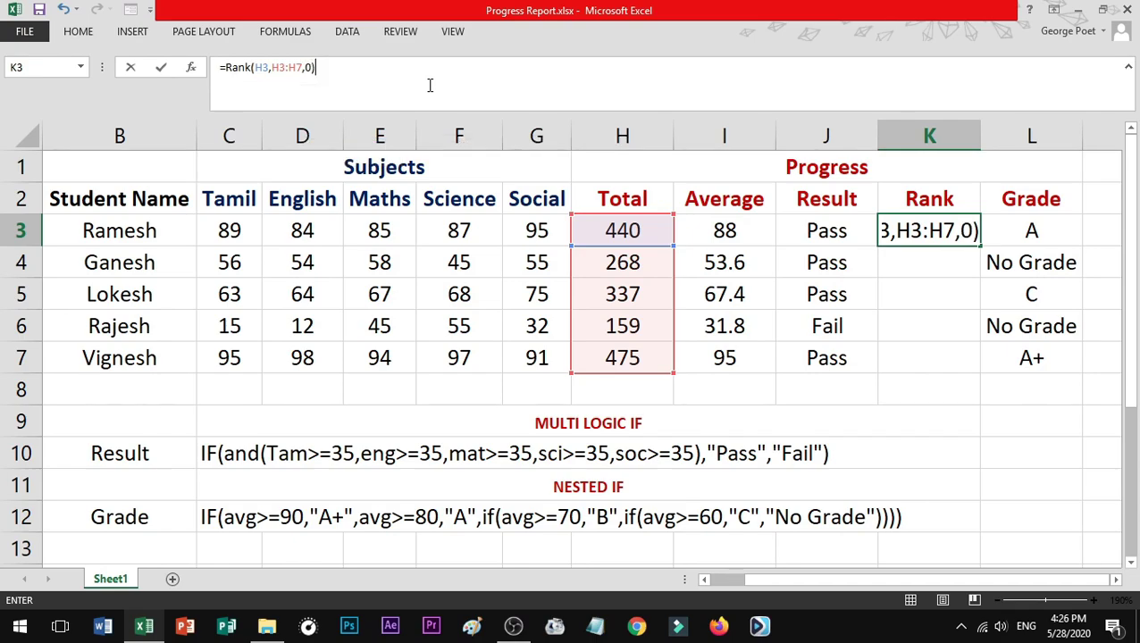
Commit K3's RANK formula and fill it down to K7
key("Return")
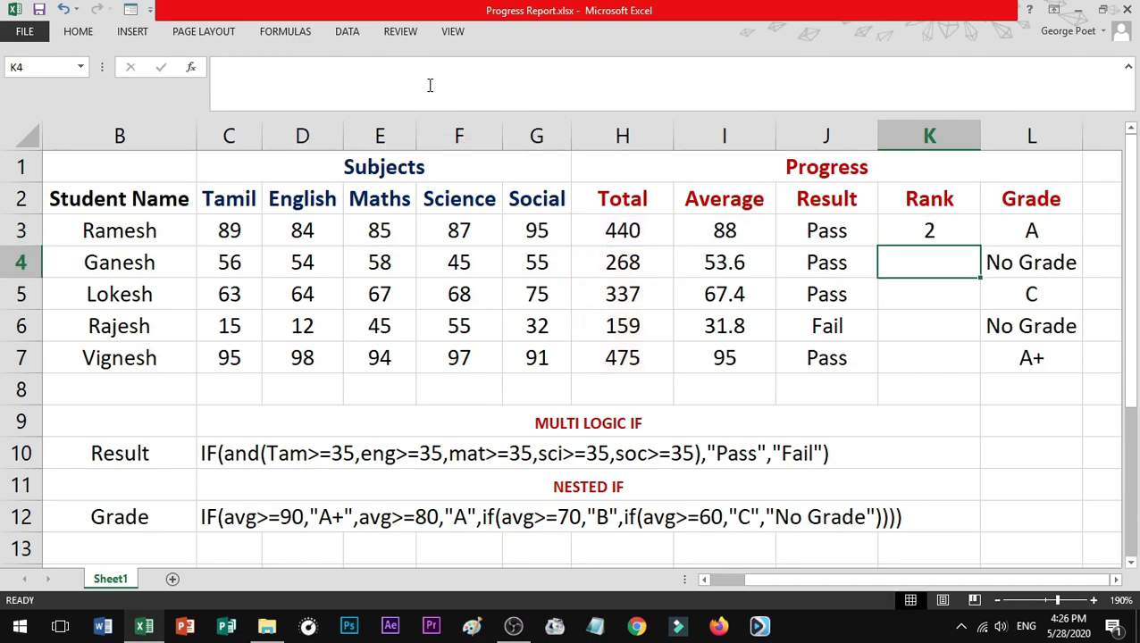
left_click(960, 230)
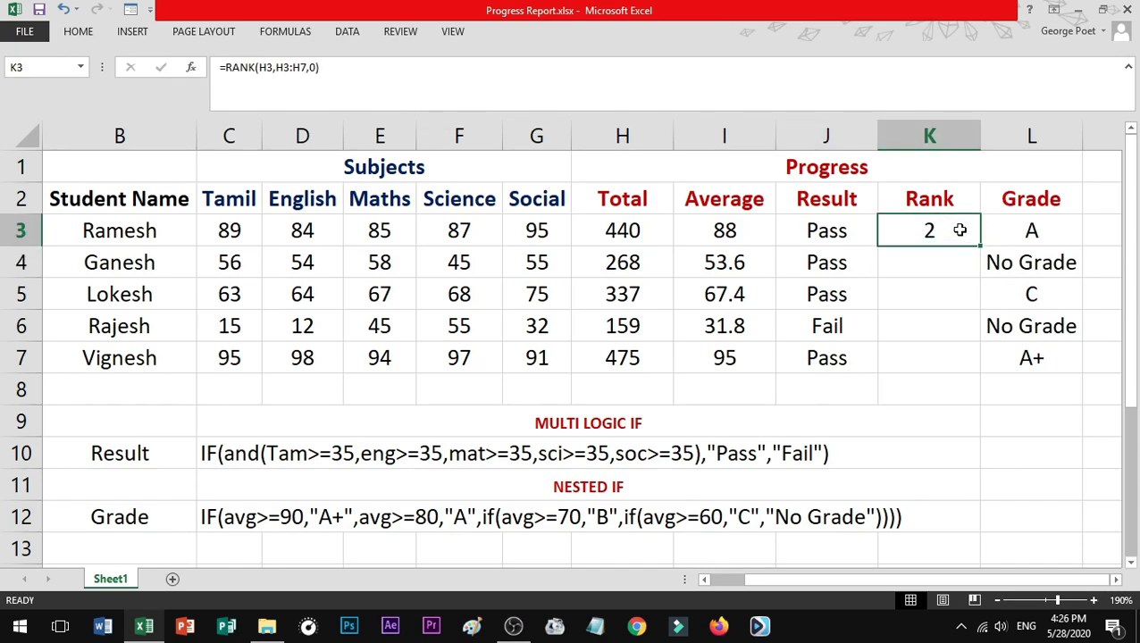
left_click_drag(980, 246, 967, 357)
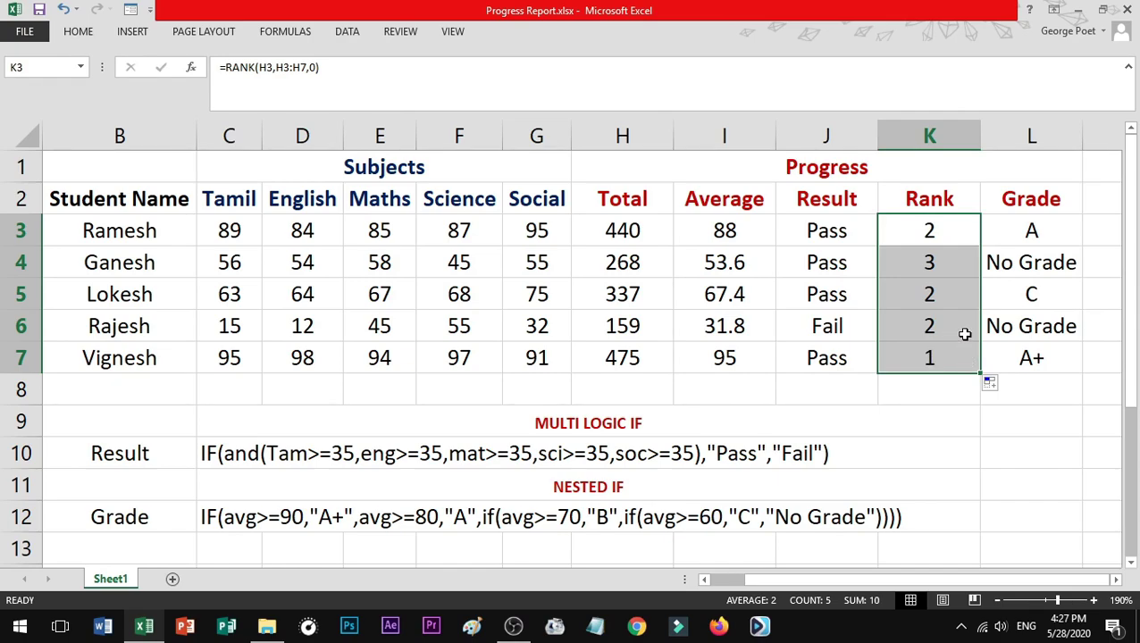
Inspect the copied formulas in K3:K7, whose shifted ranges give 2, 3, 2, 2, 1
left_click(947, 229)
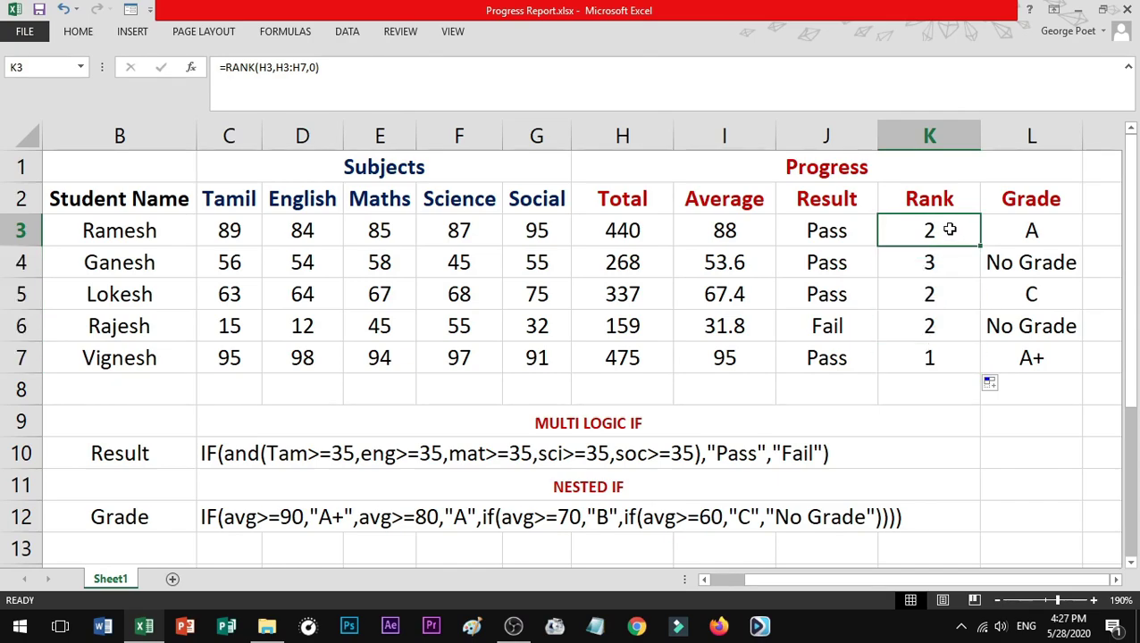
left_click(946, 263)
left_click(949, 295)
left_click(955, 328)
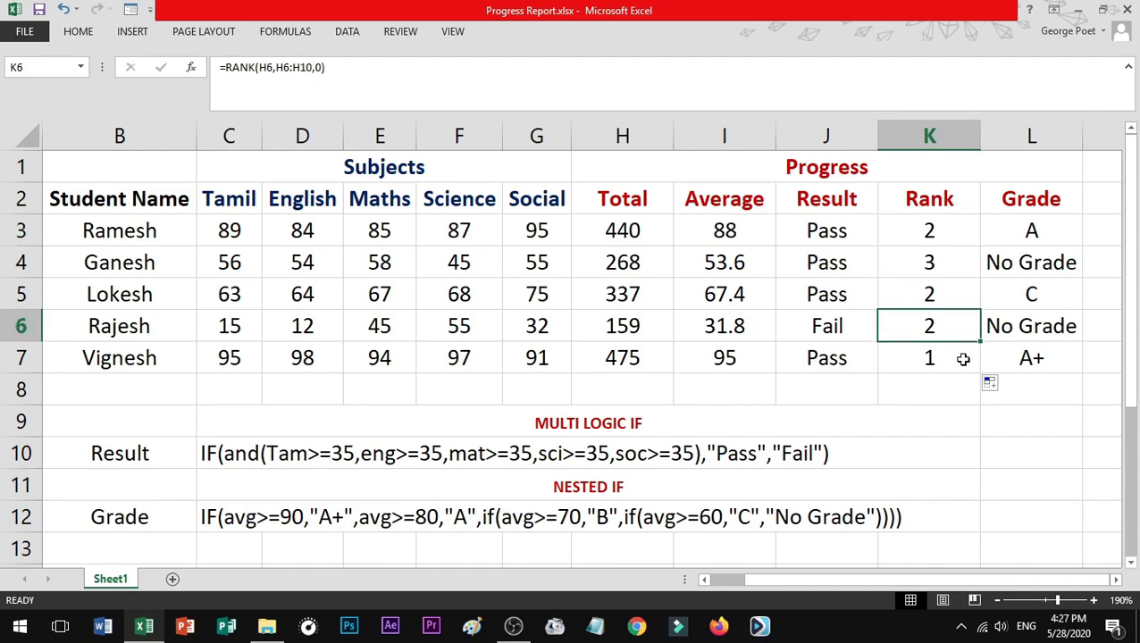
left_click(960, 354)
left_click(954, 263)
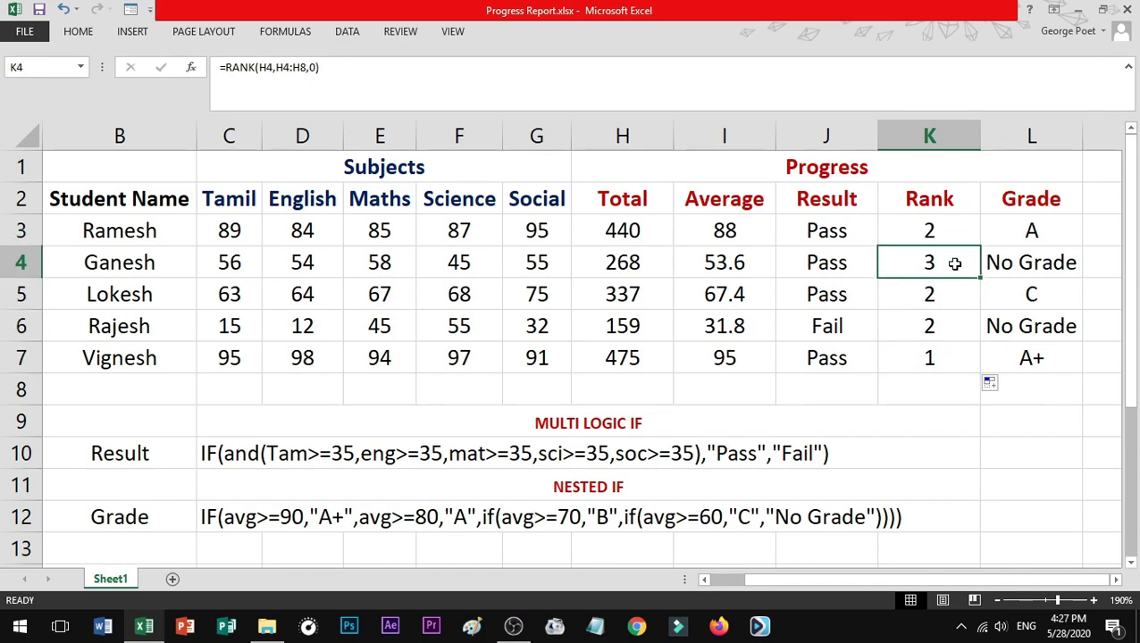
left_click_drag(943, 224, 941, 355)
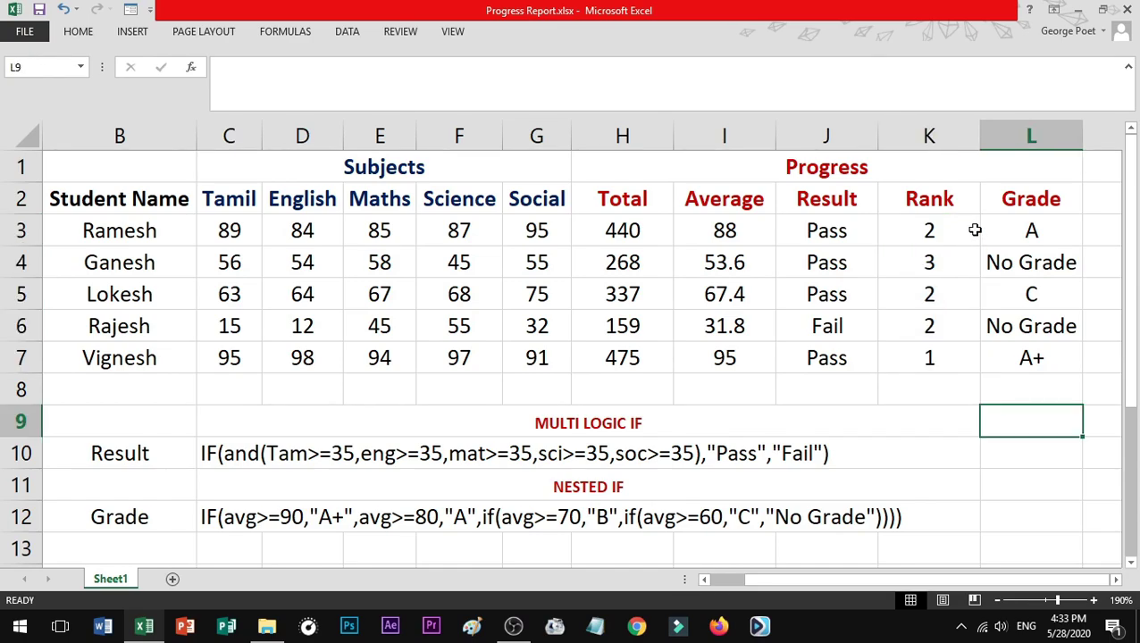
left_click_drag(974, 229, 961, 354)
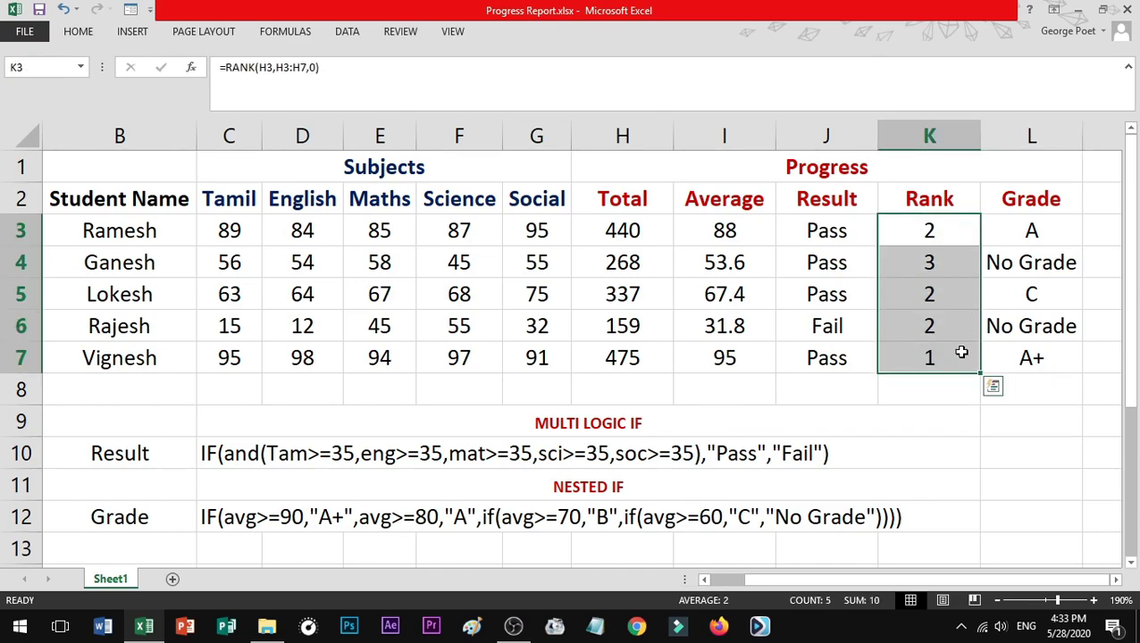
left_click(960, 229)
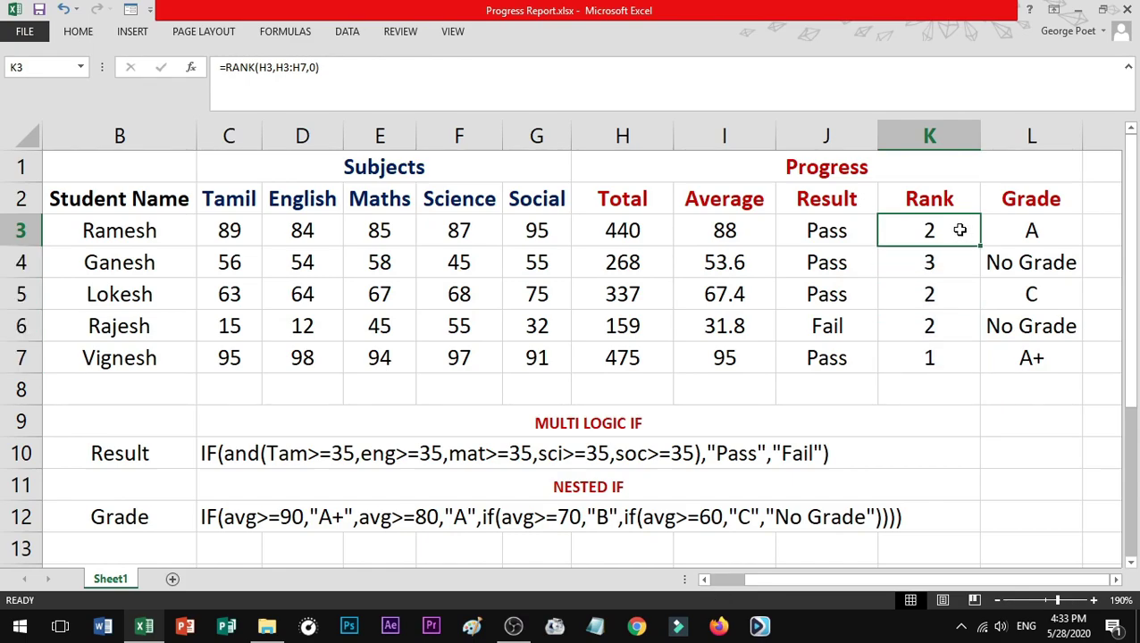
Review the RANK formulas in K3, K4, K6 and K7 and their shifting ranges
left_click(515, 71)
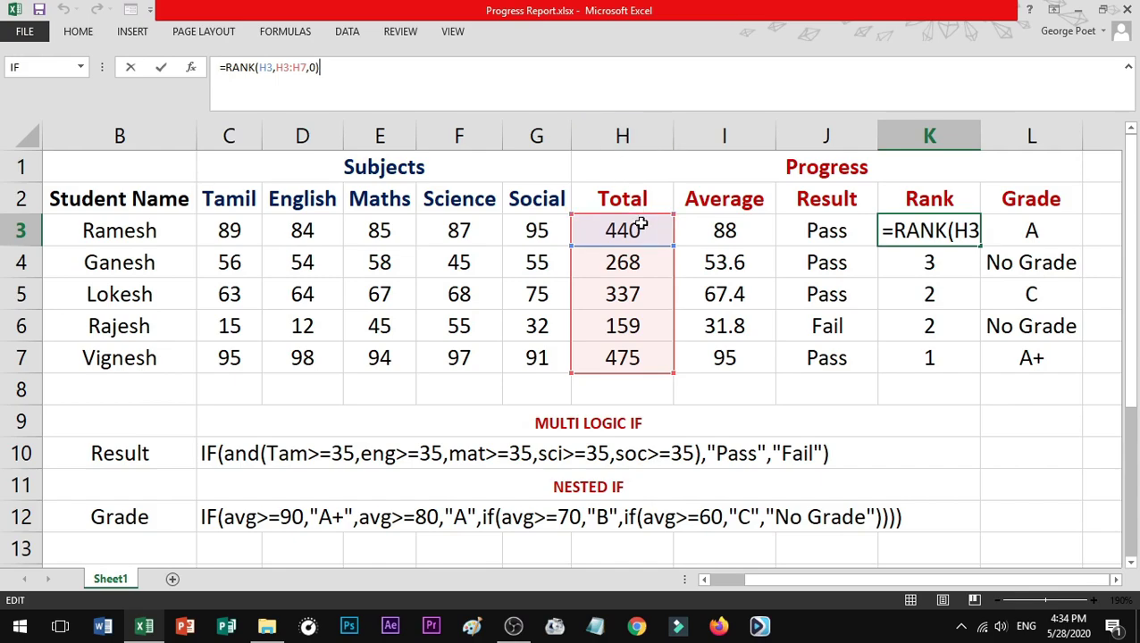
key("Return")
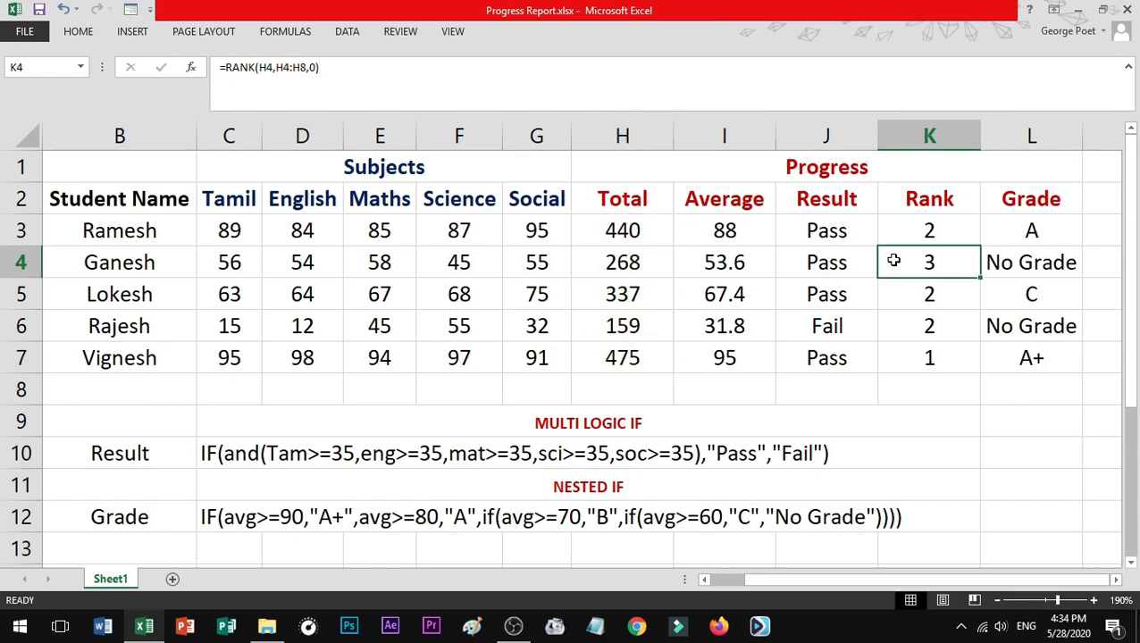
left_click(527, 72)
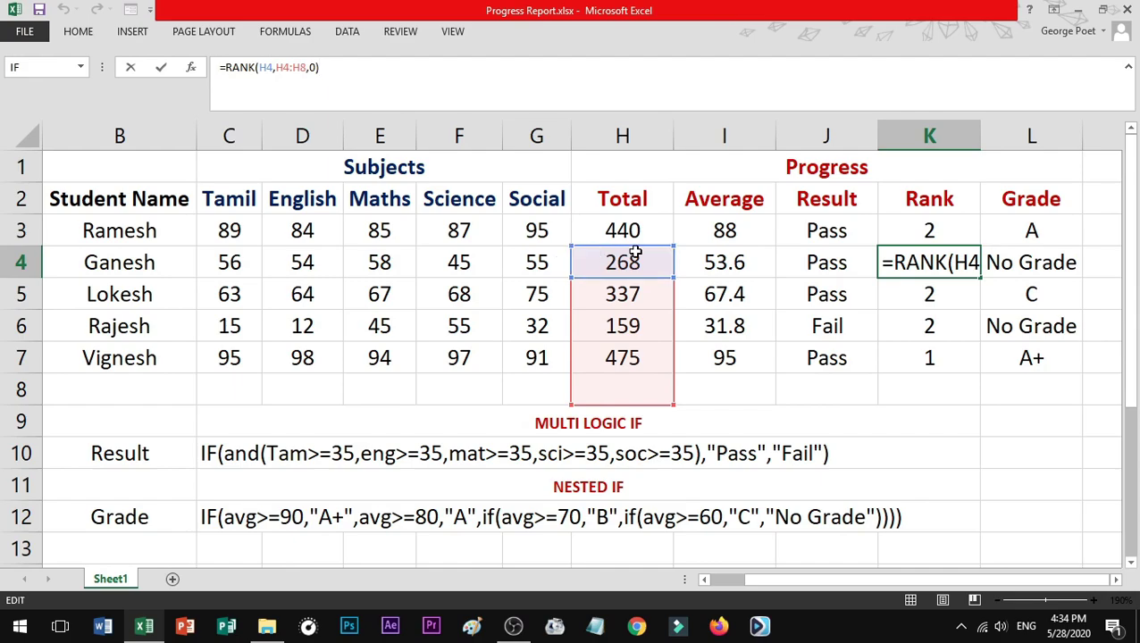
left_click(911, 302)
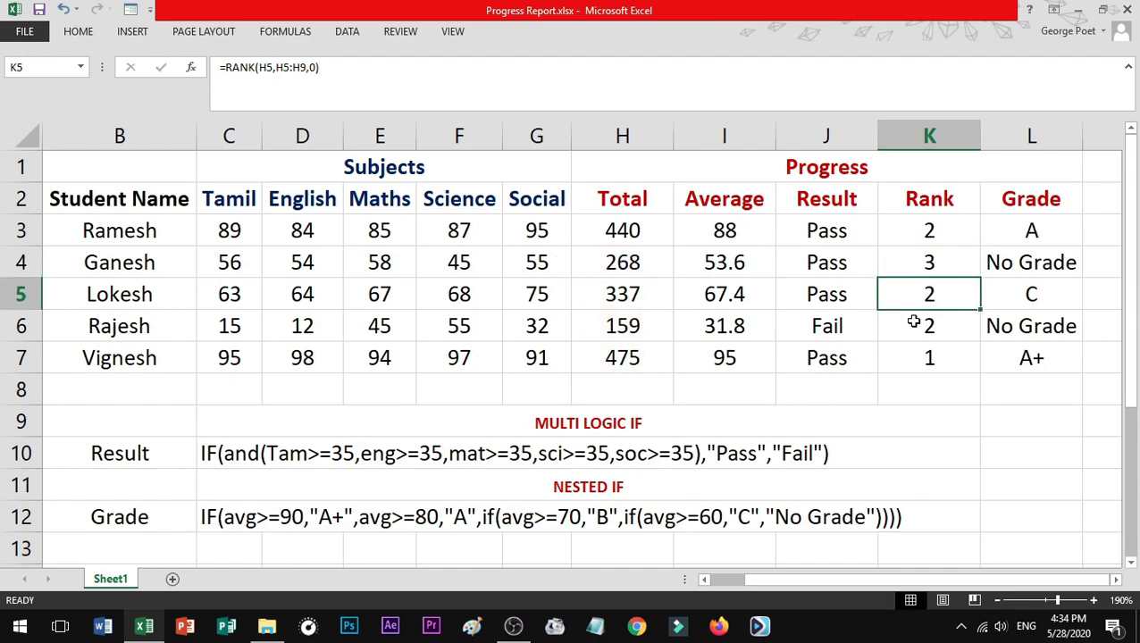
left_click(913, 322)
left_click(909, 357)
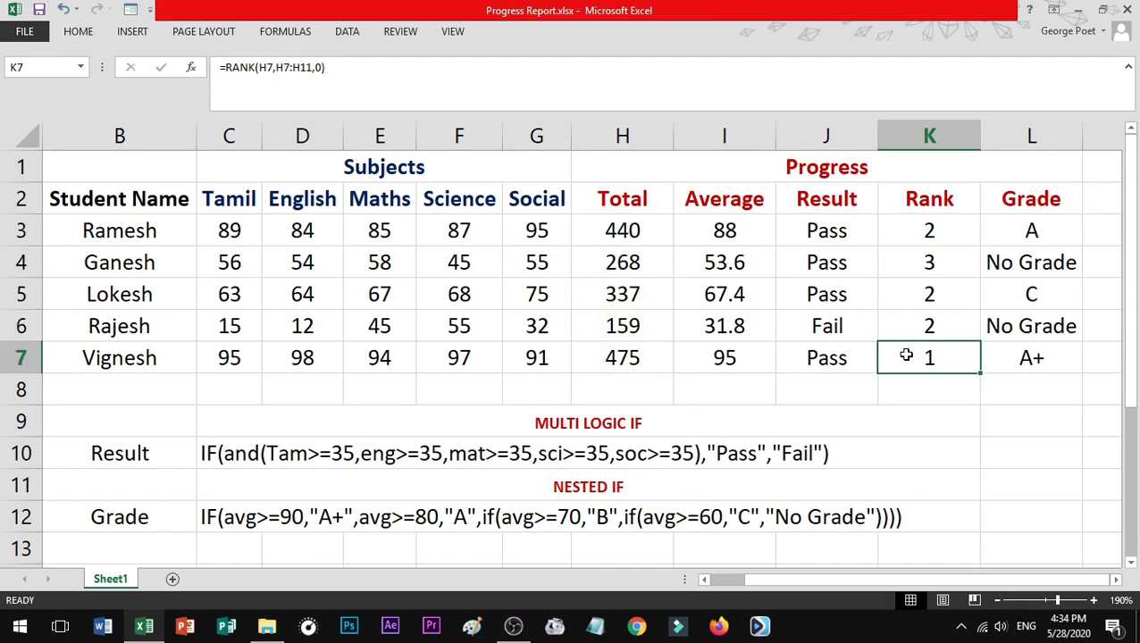
left_click(465, 79)
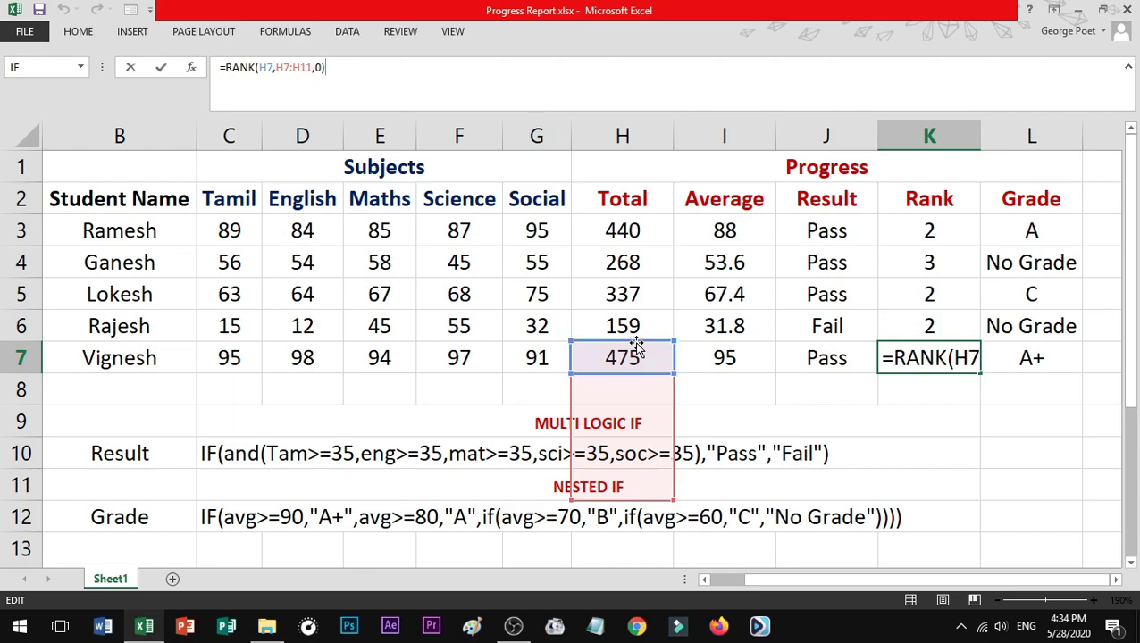
left_click(909, 229)
Delete the arguments from K3's formula, leaving =RANK( for re-entry
left_click(601, 80)
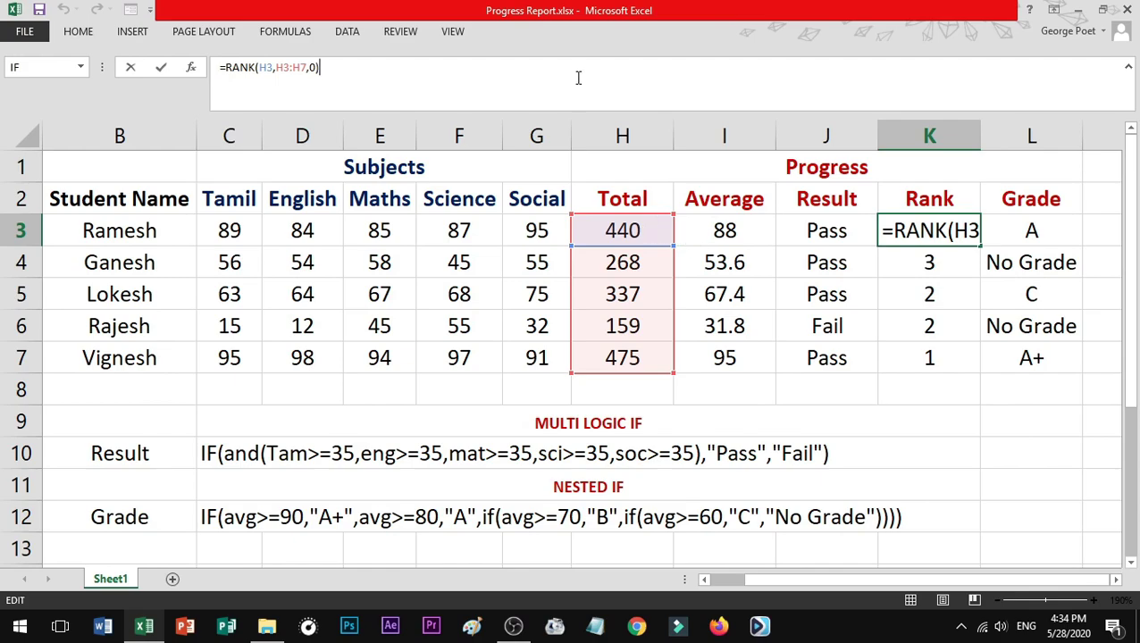
left_click(259, 70, "shift")
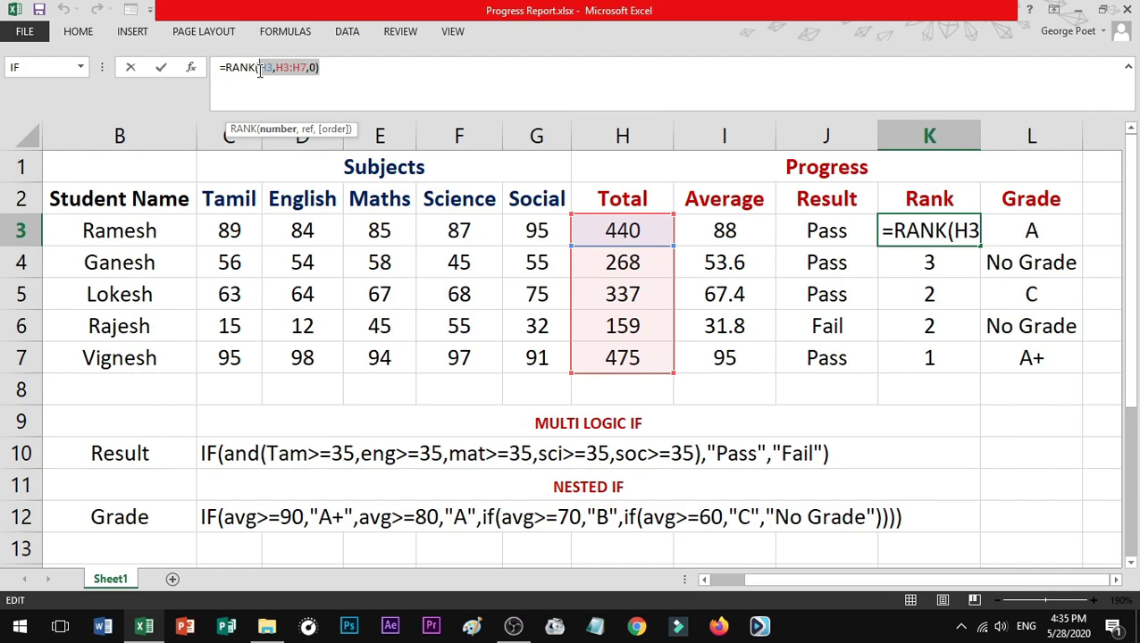
key("BackSpace")
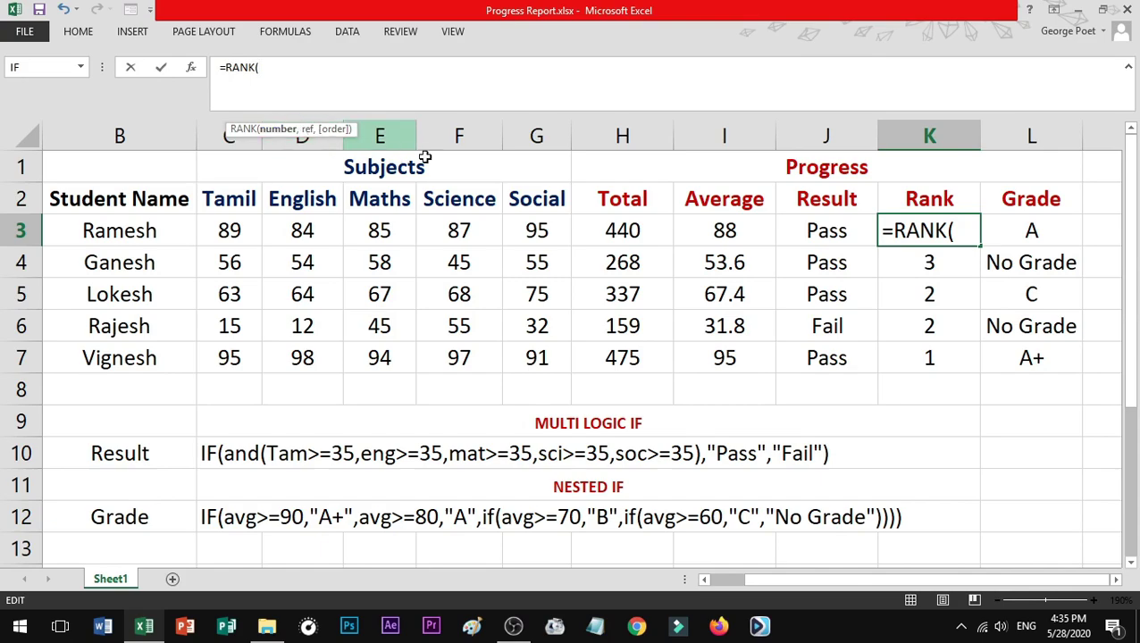
Rebuild K3 as =RANK(H3,$H$3:$H$7,0), locking the Total range with F4
left_click(654, 222)
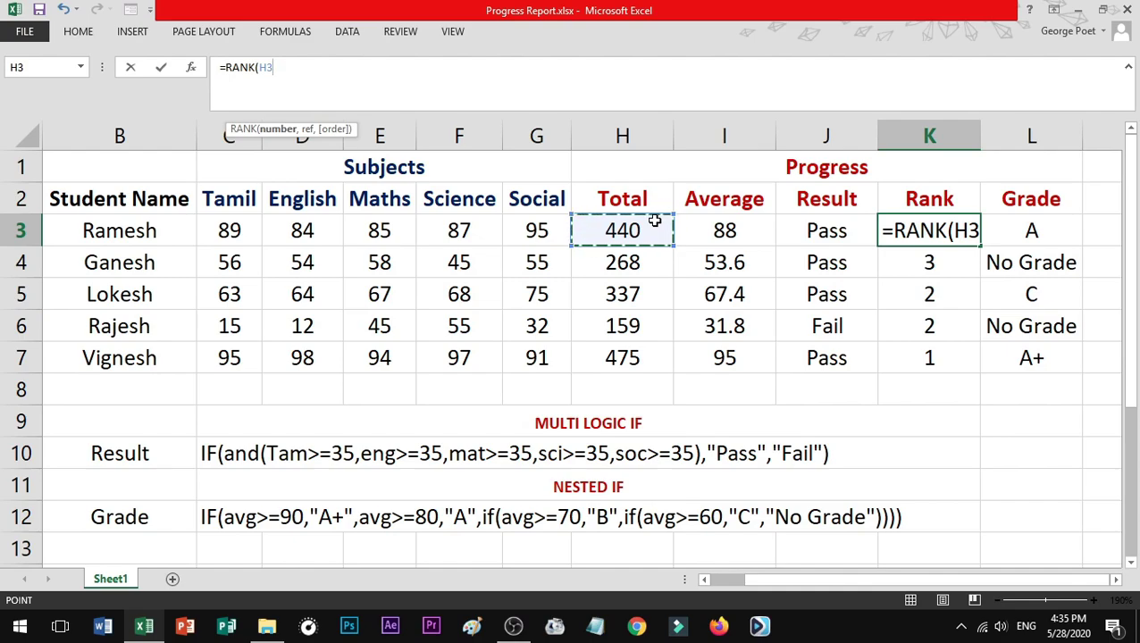
type(",")
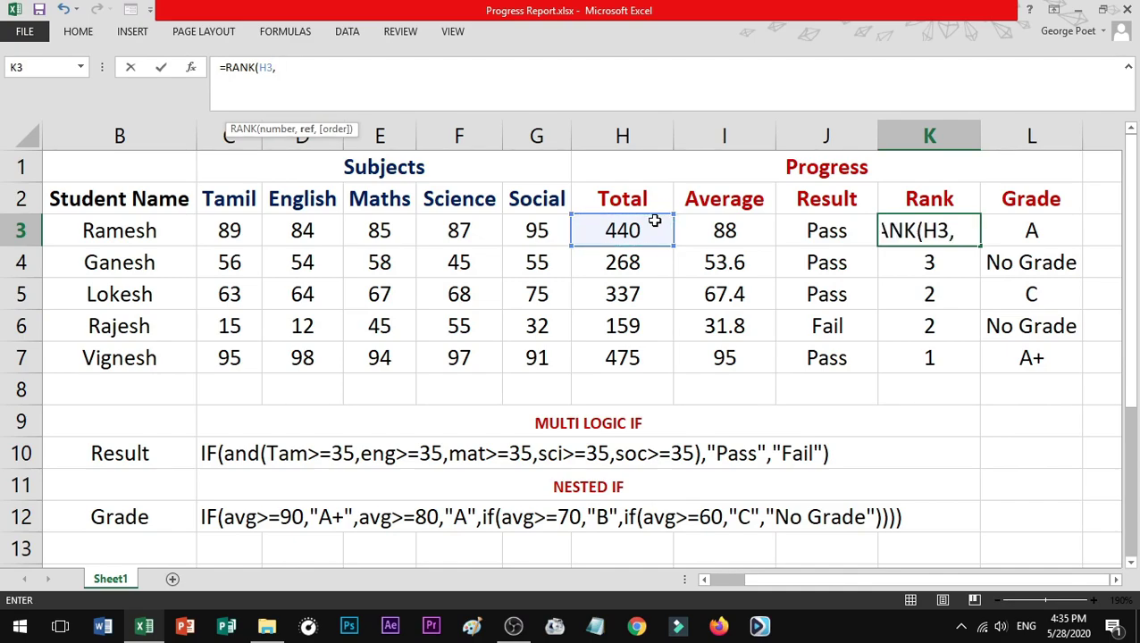
left_click_drag(655, 221, 643, 354)
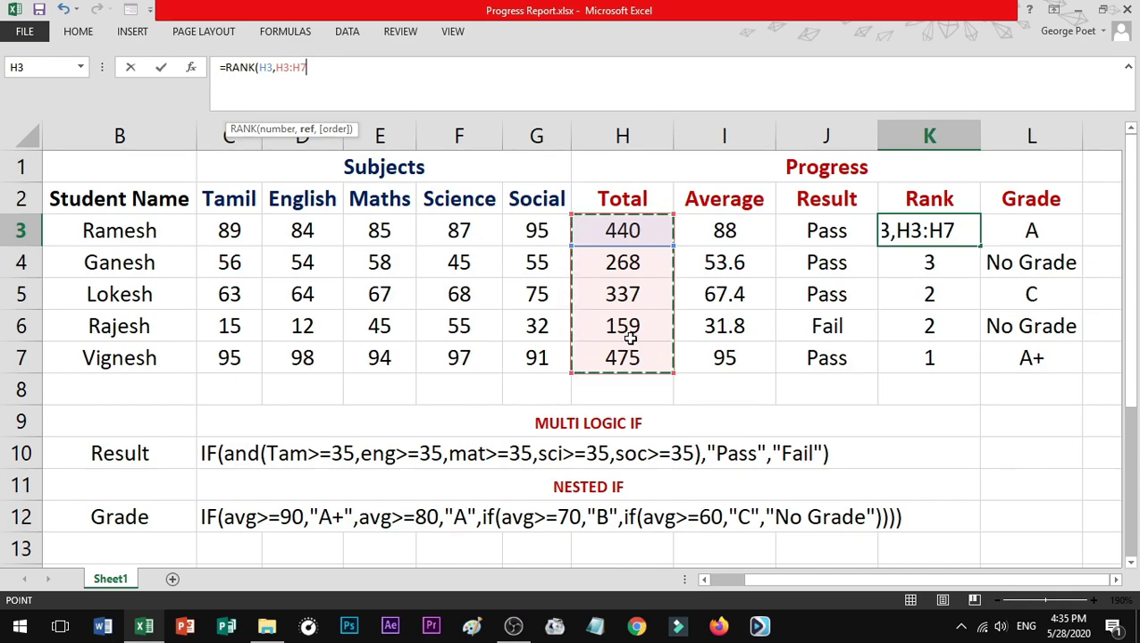
left_click_drag(309, 66, 278, 66)
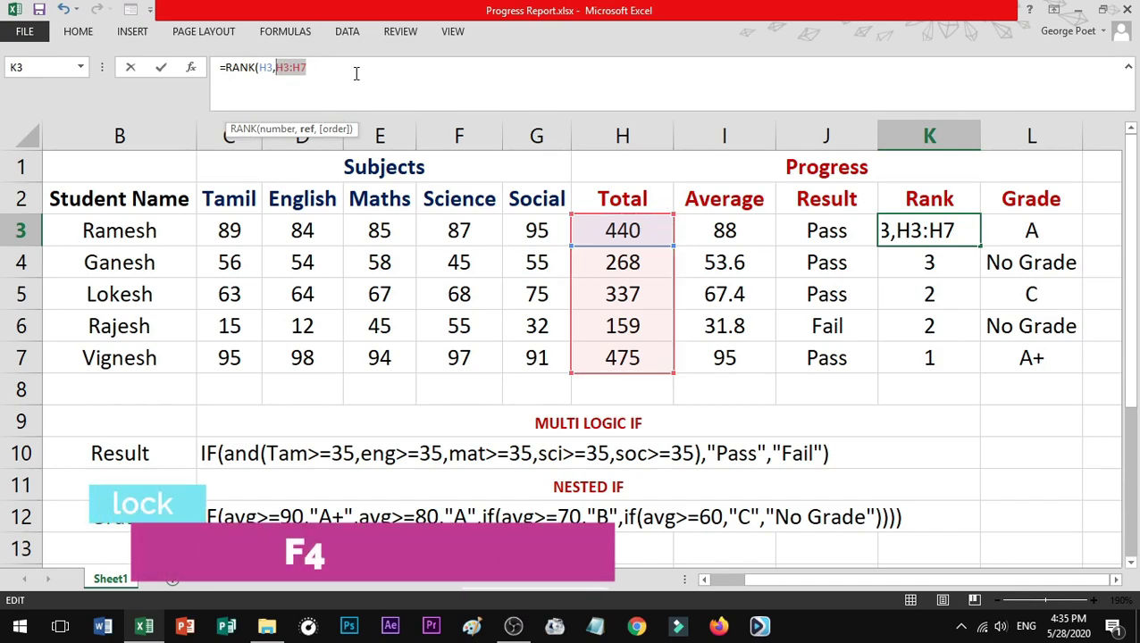
key("F4")
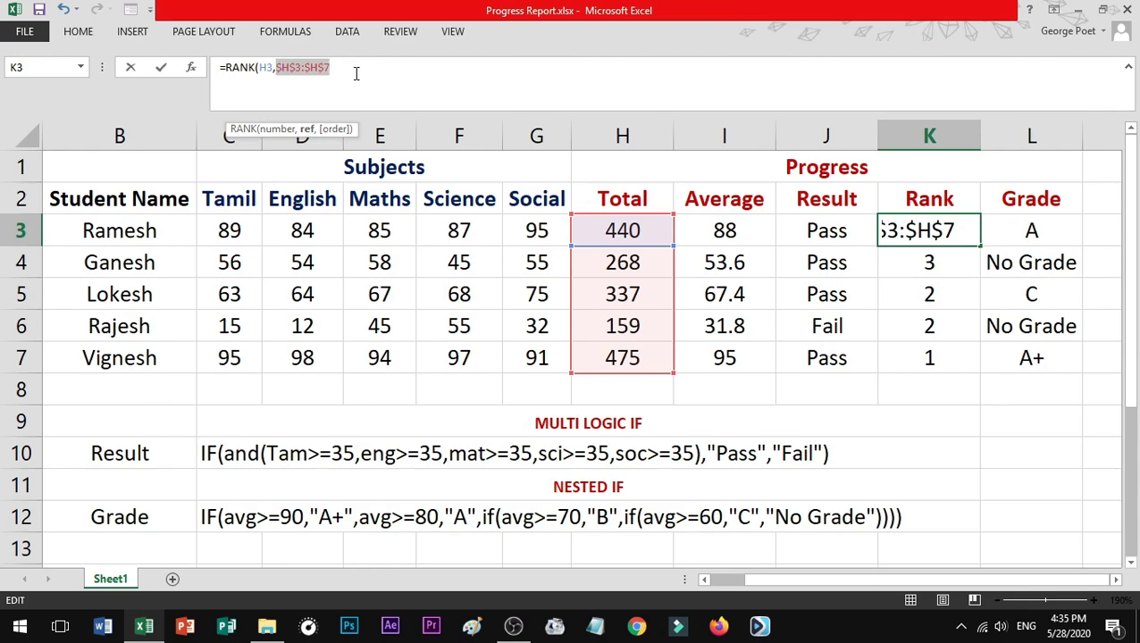
left_click(356, 74)
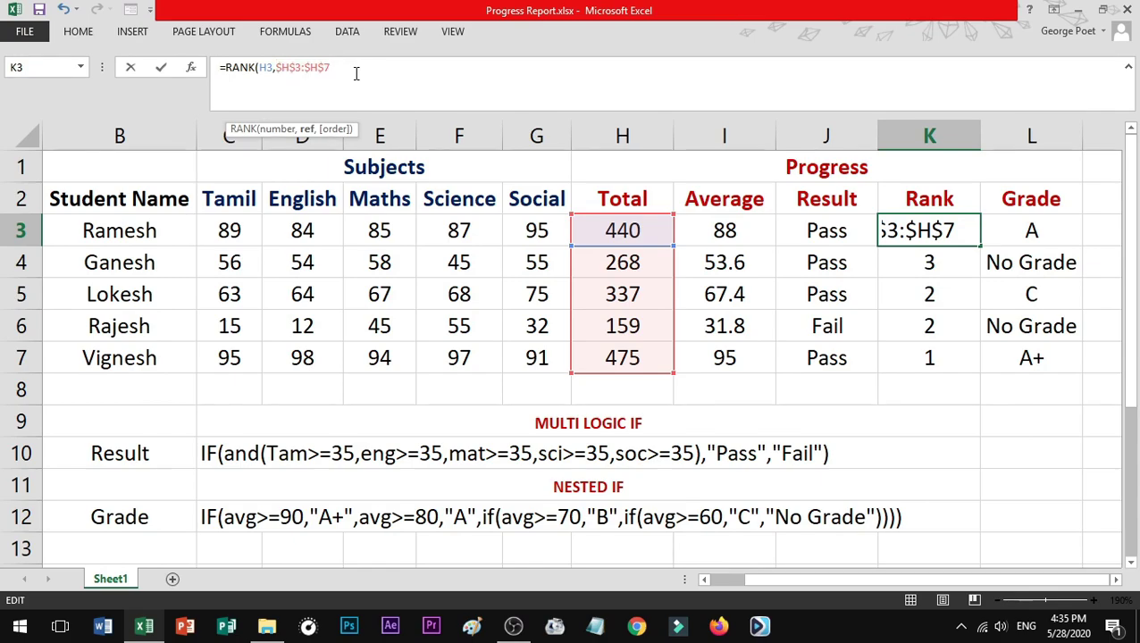
type(",")
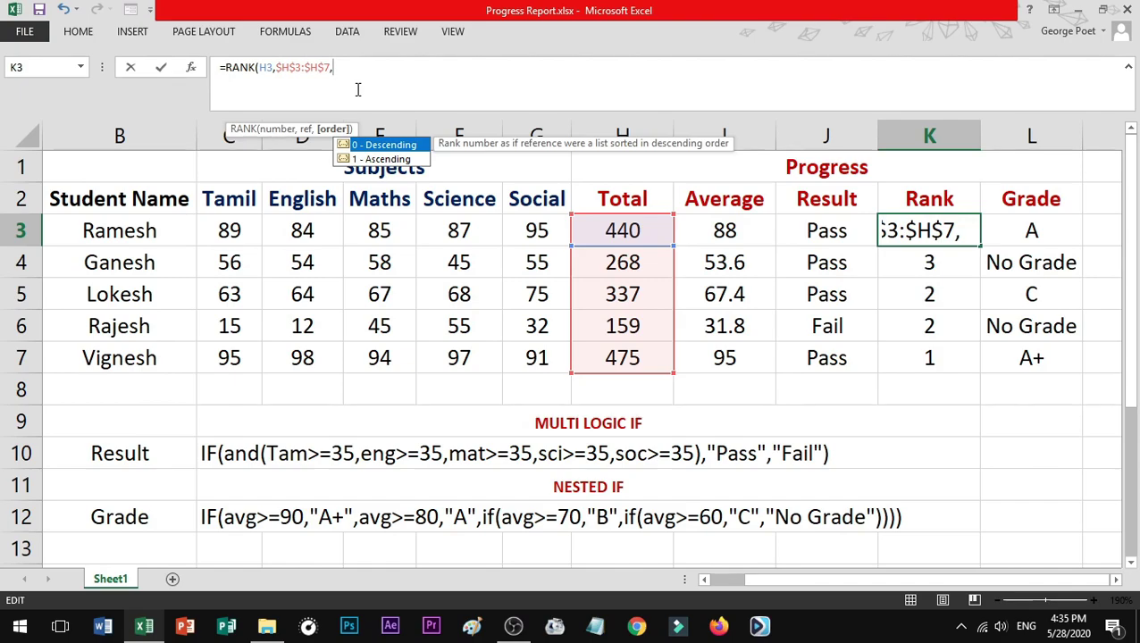
type("0")
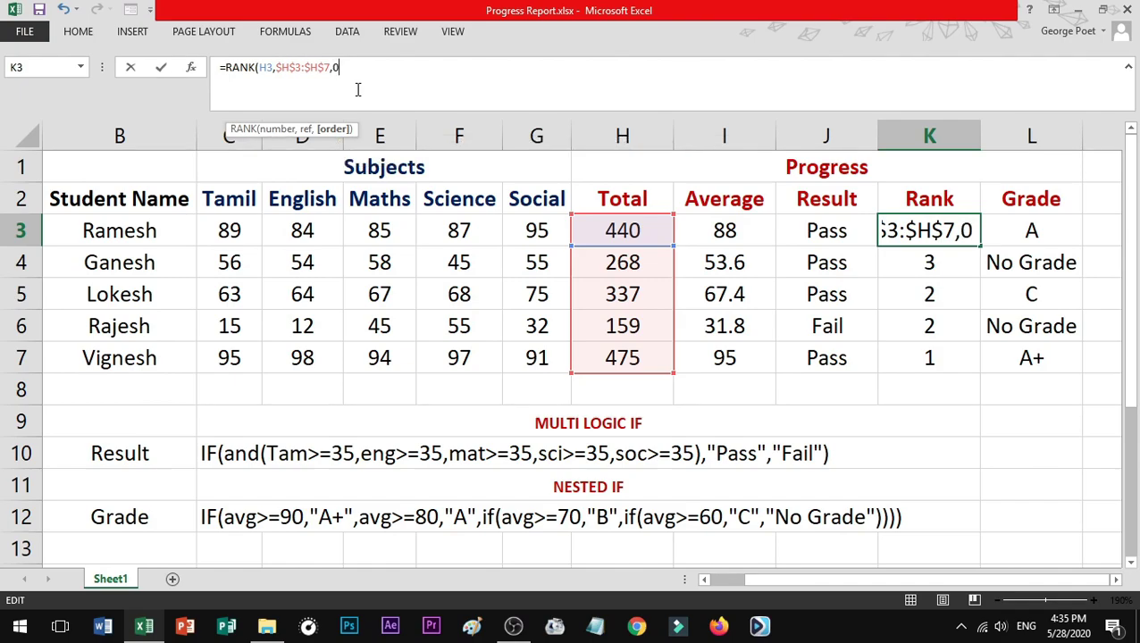
type(")")
key("Return")
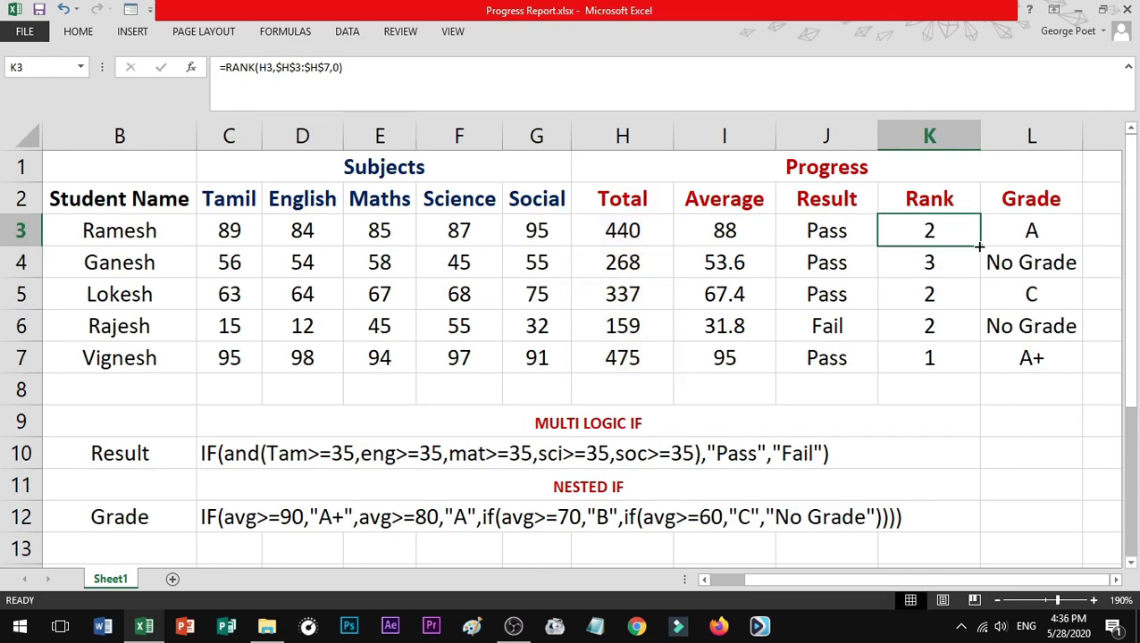
Fill the locked RANK formula to K7, giving 2, 4, 3, 5, 1, and check the failed student's rank
left_click_drag(979, 247, 967, 369)
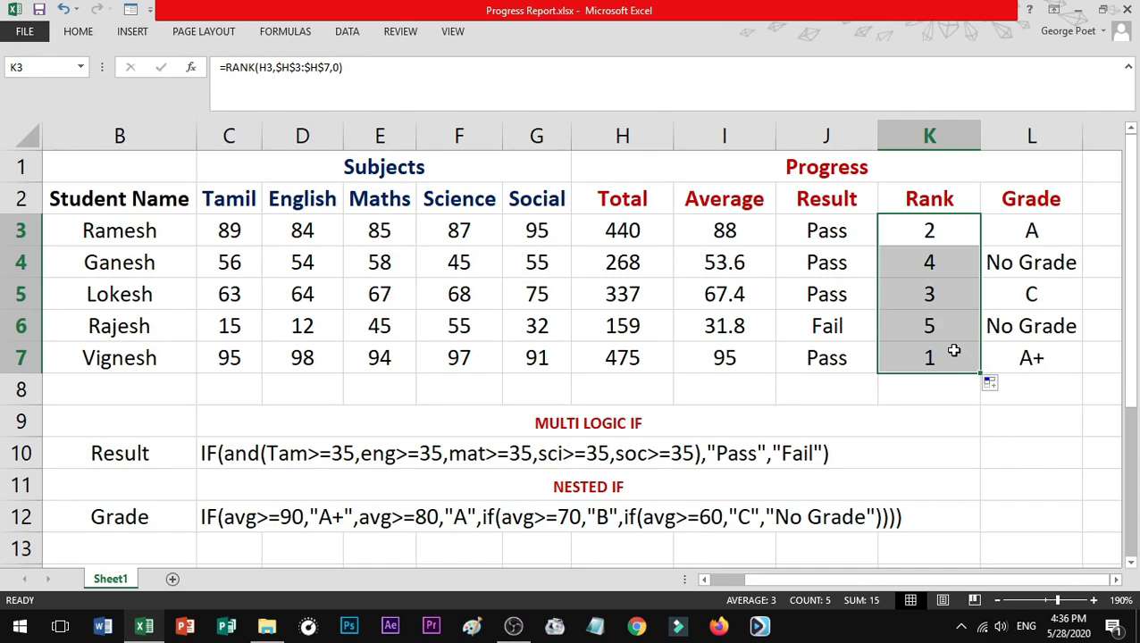
left_click(951, 355)
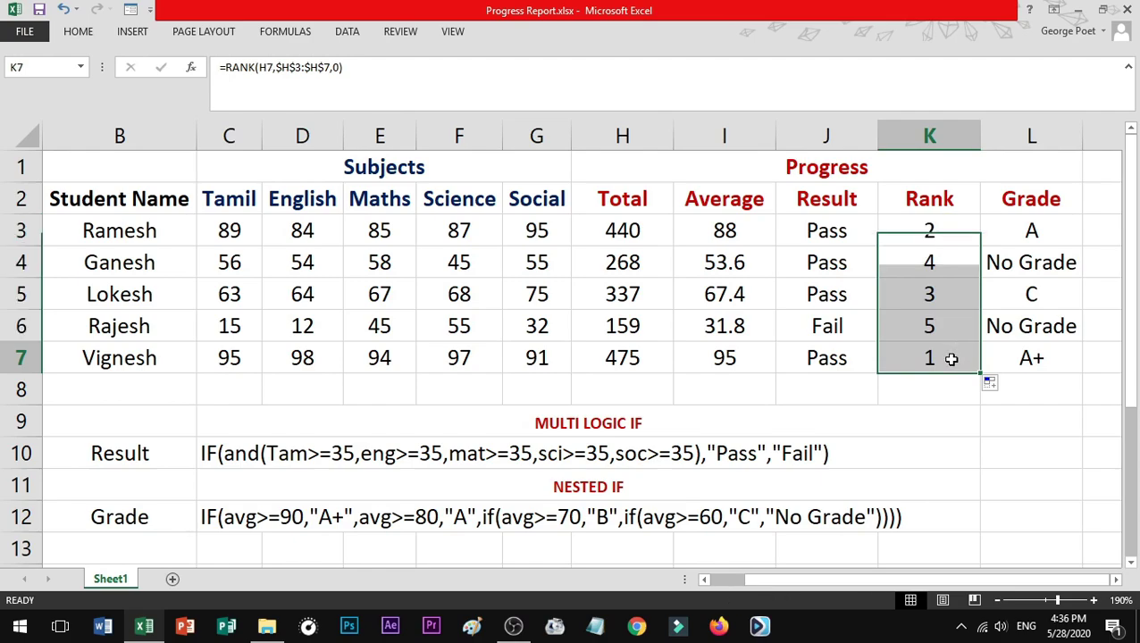
left_click(954, 231)
left_click(957, 285)
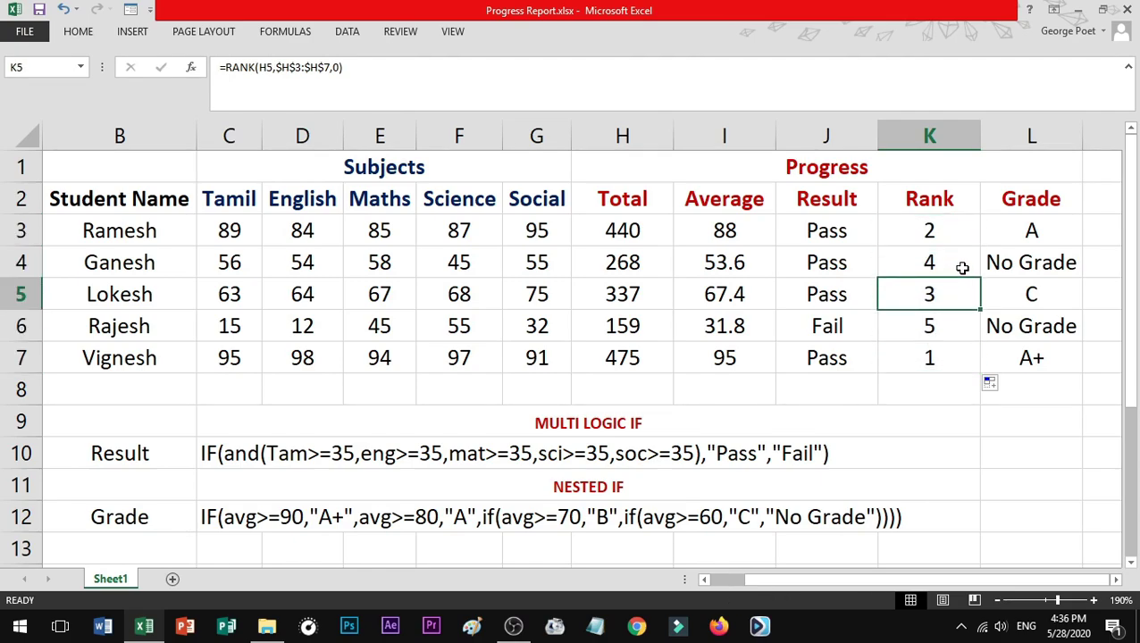
left_click(962, 268)
left_click(856, 327)
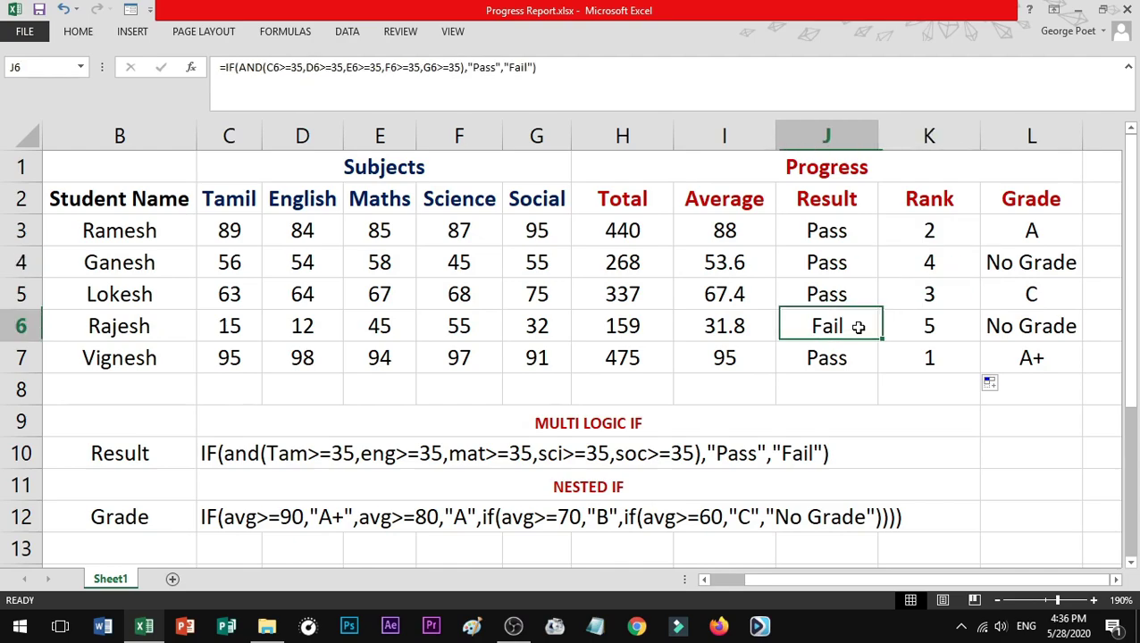
left_click(948, 331)
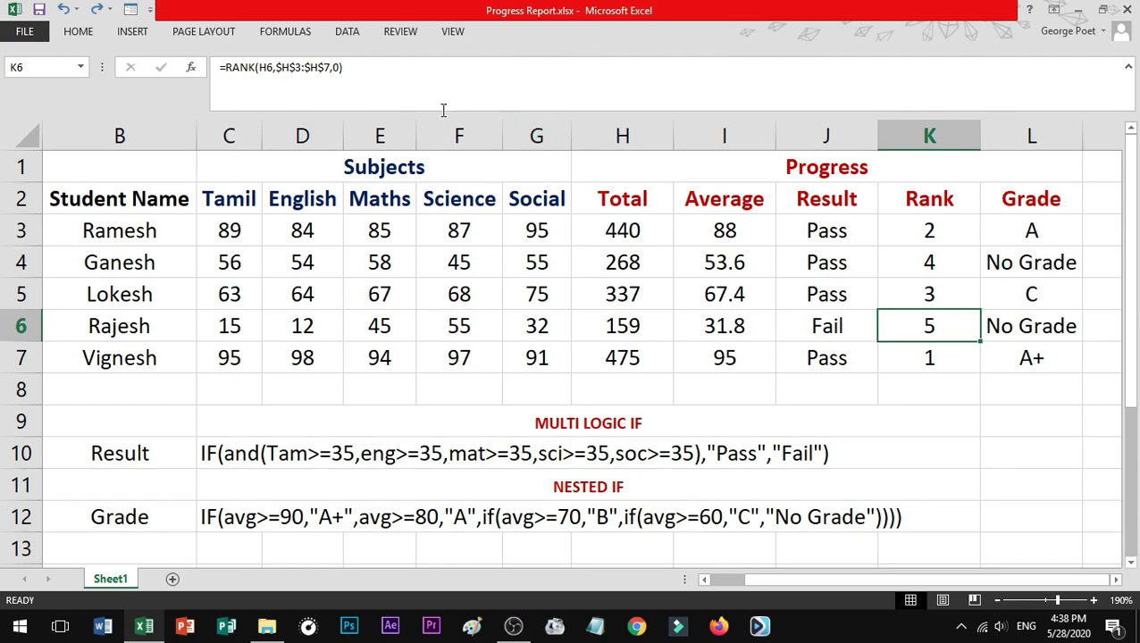
Undo the fill and start K3 as =IF(J3="Pass",Rank(
key("ctrl+z")
left_click(222, 67)
type("=IF")
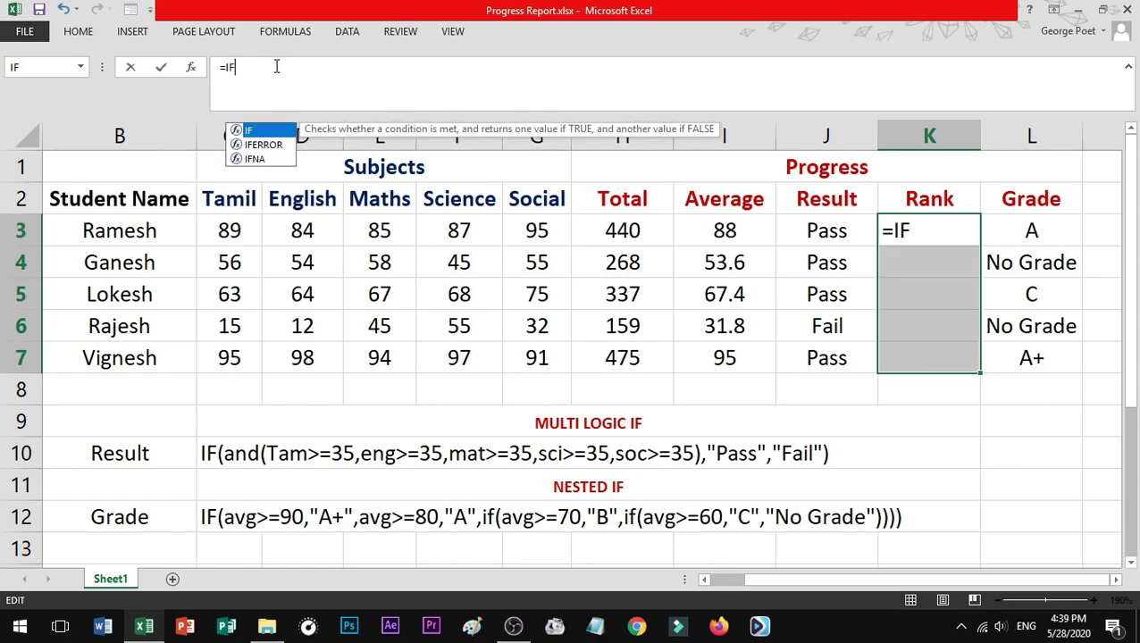
type("(")
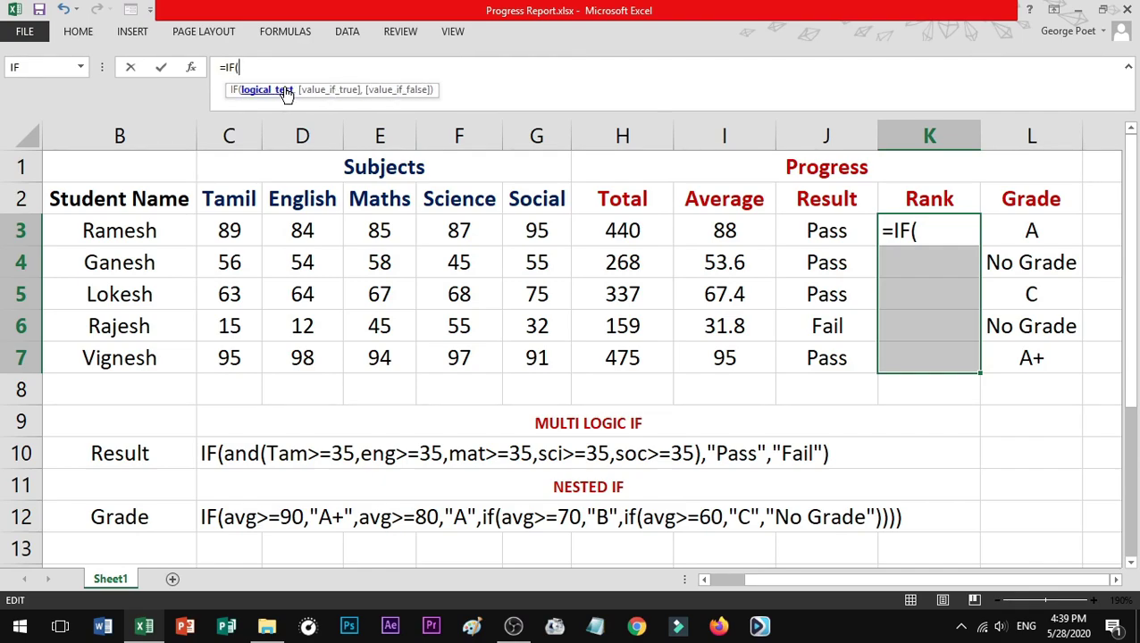
key("F2")
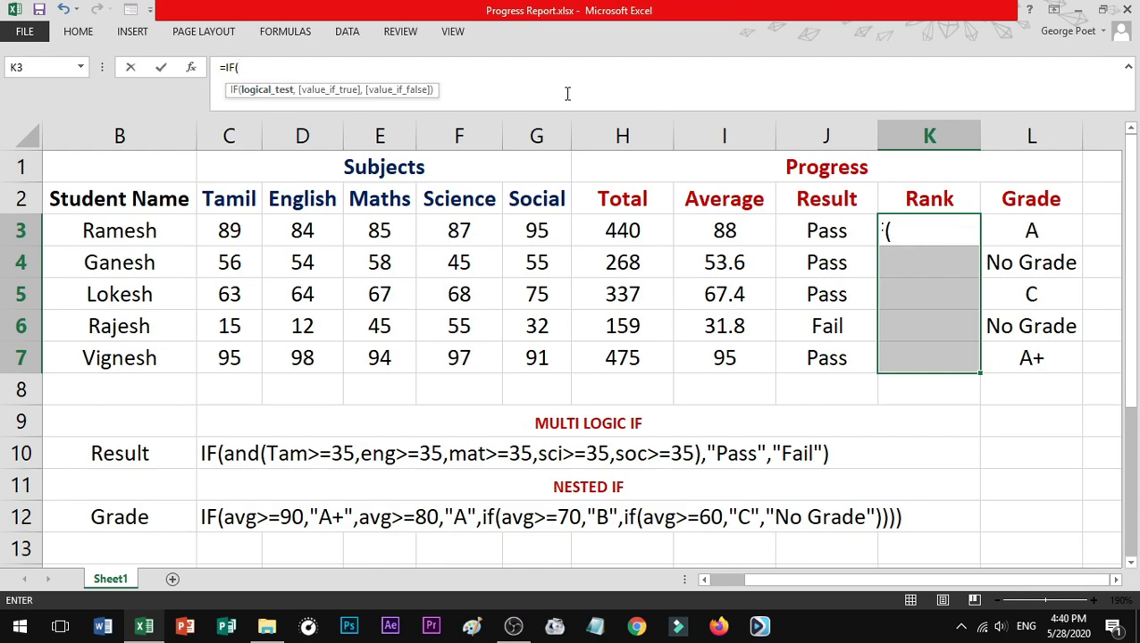
left_click(827, 230)
type("=")
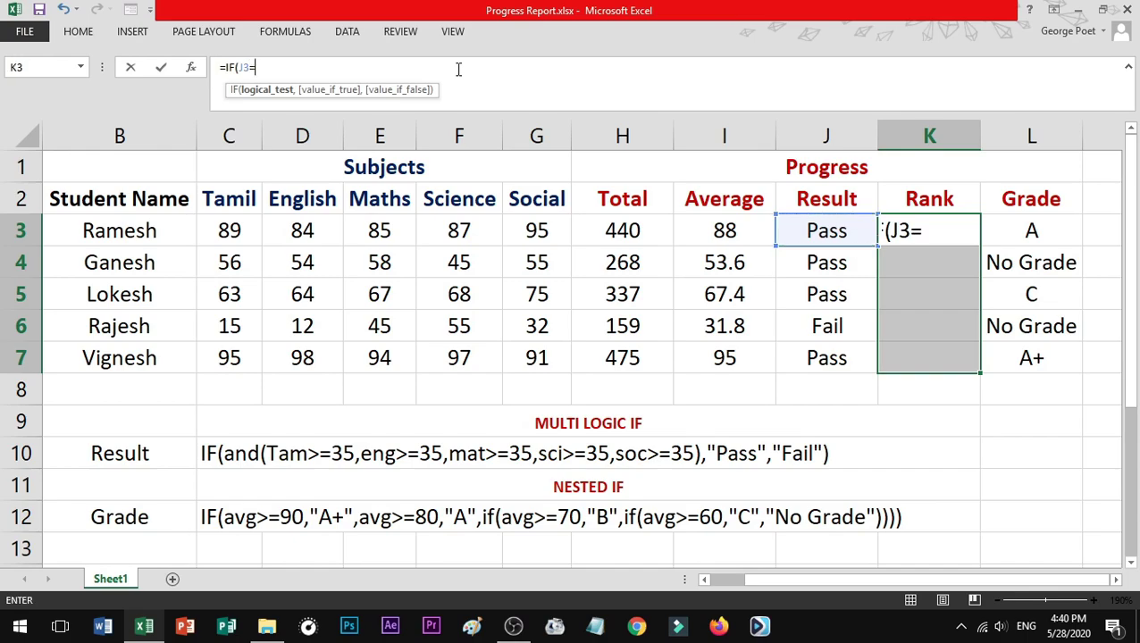
type("\"Pass")
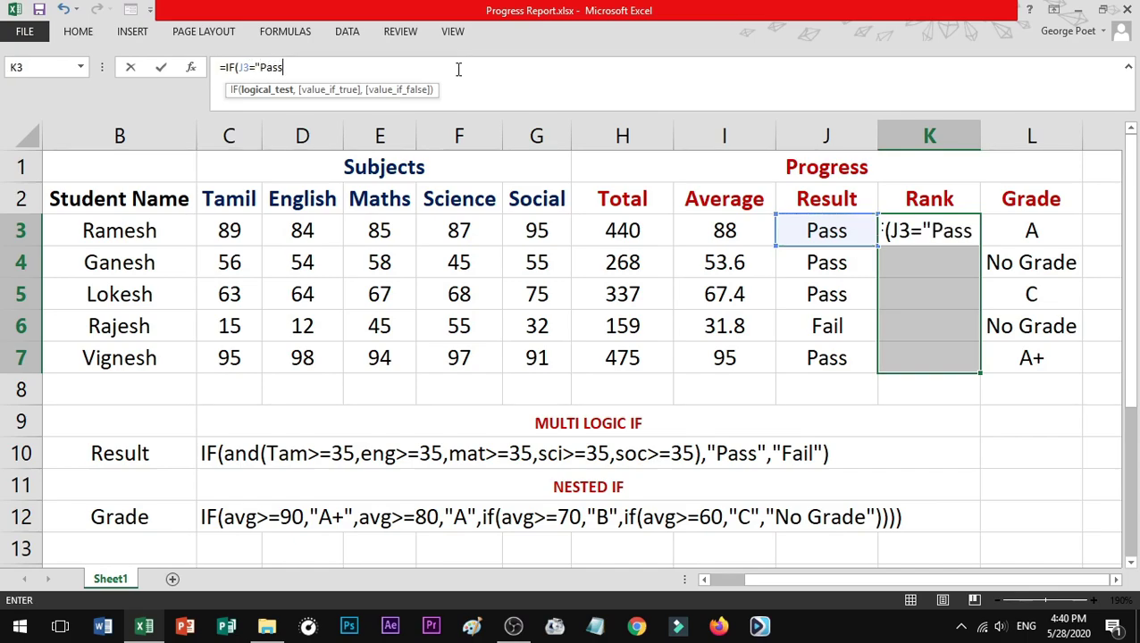
type("\"")
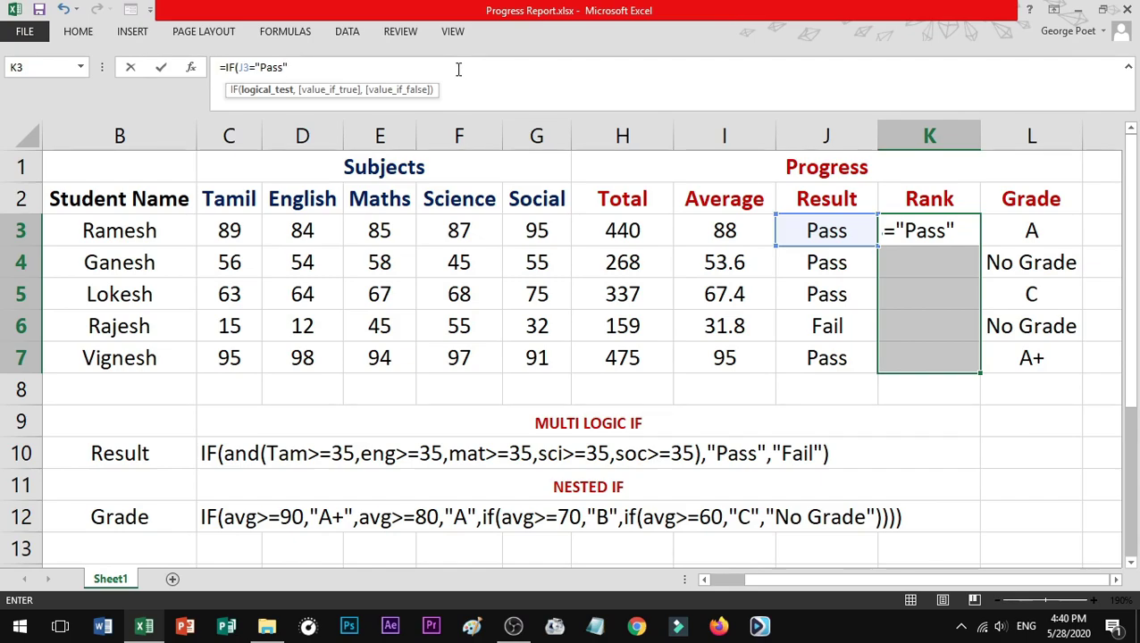
type(",")
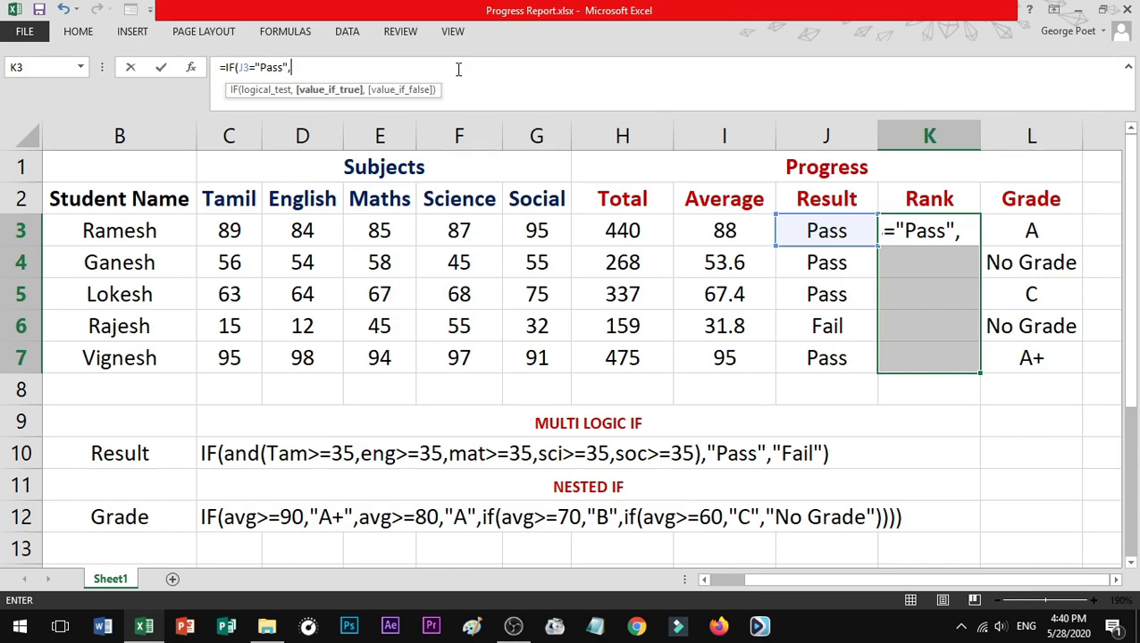
type("Rank")
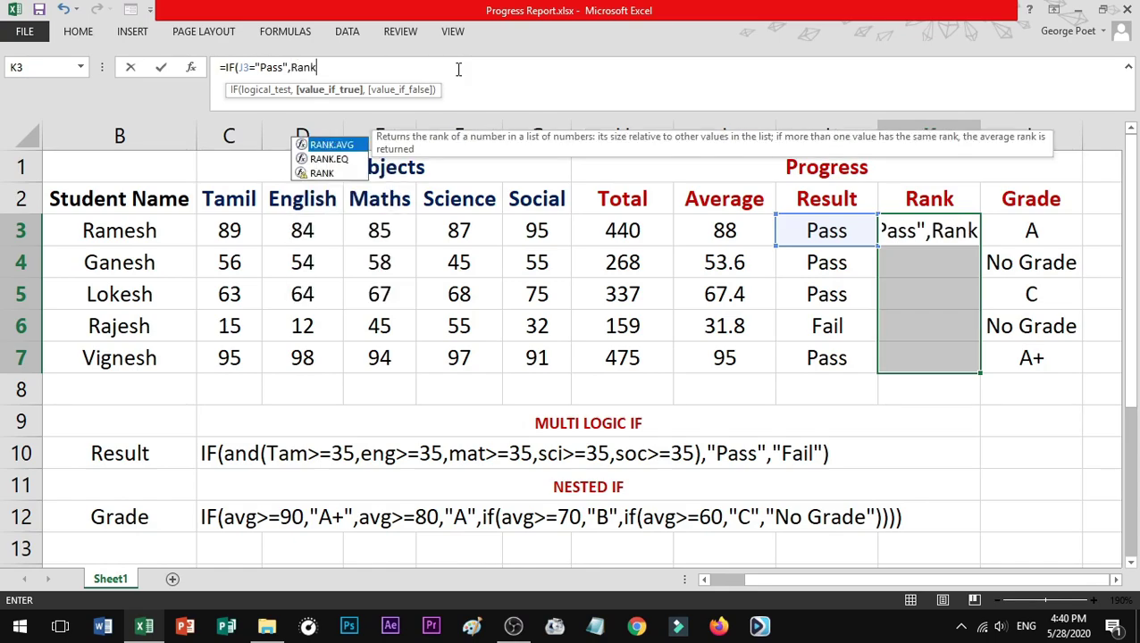
type("(")
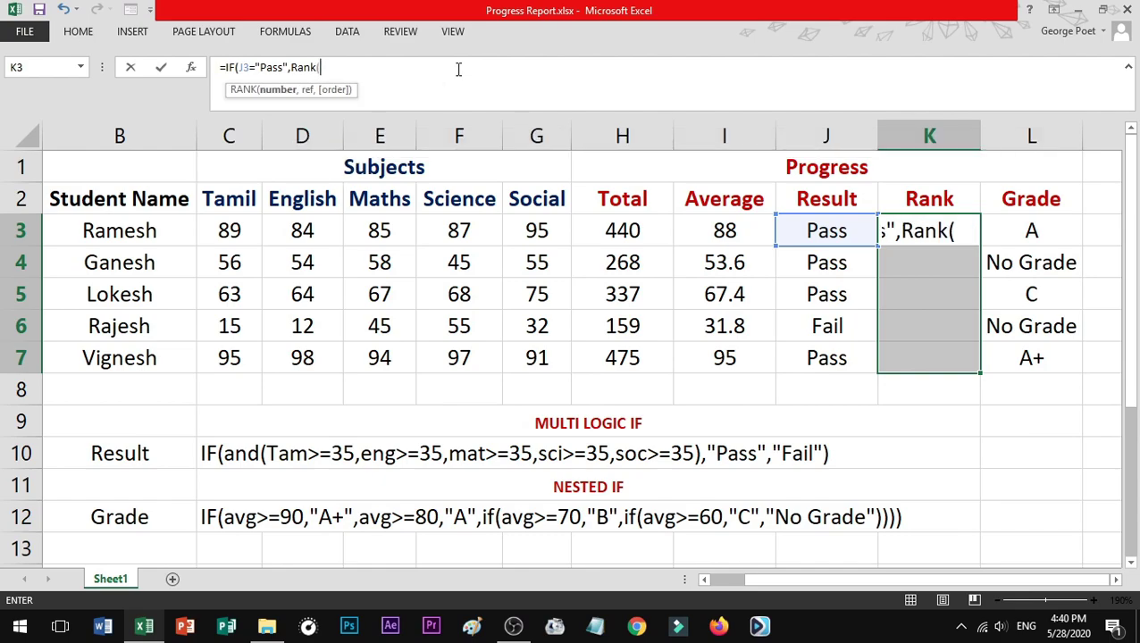
Complete K3 as =IF(J3="Pass",RANK(H3,$H$3:$H$7,0),"No Rank"), which shows 2
left_click(658, 230)
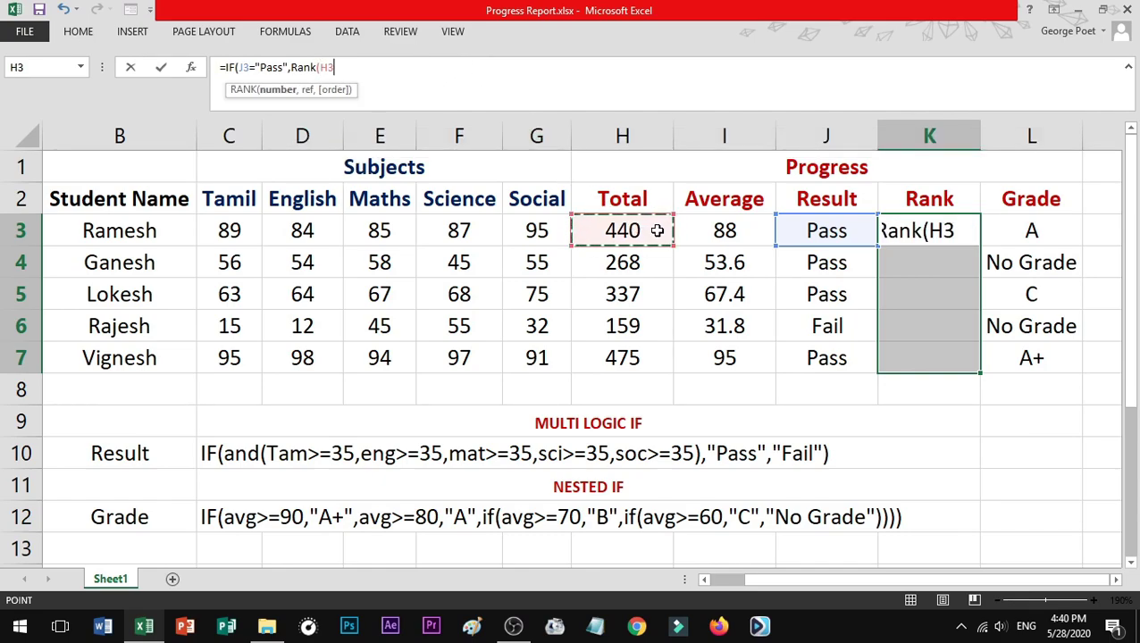
type(",")
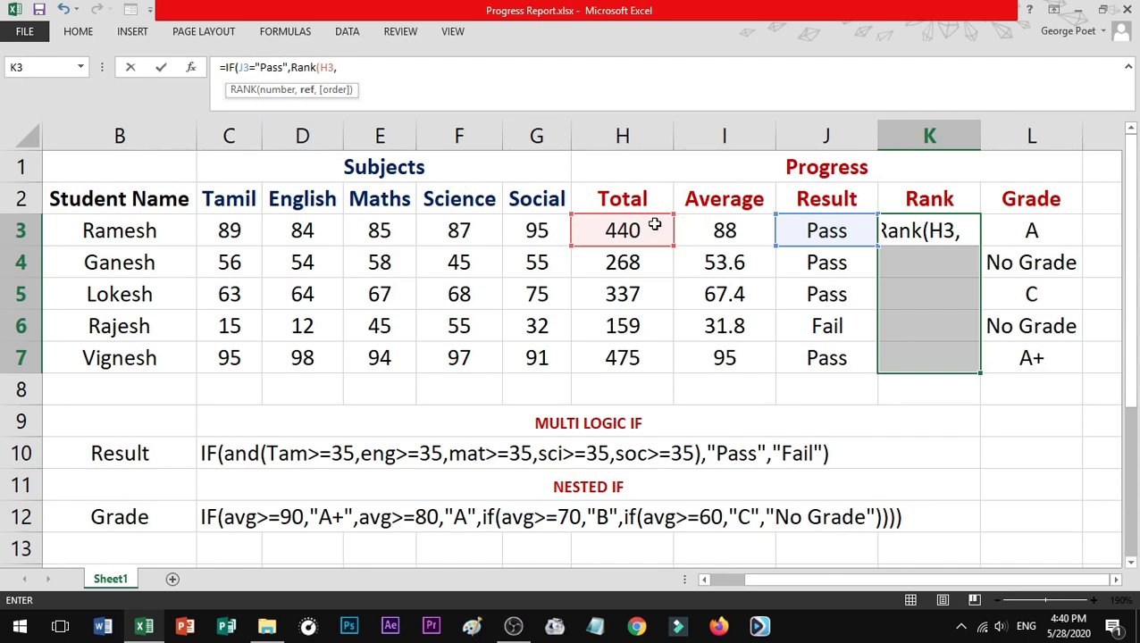
left_click_drag(654, 224, 651, 355)
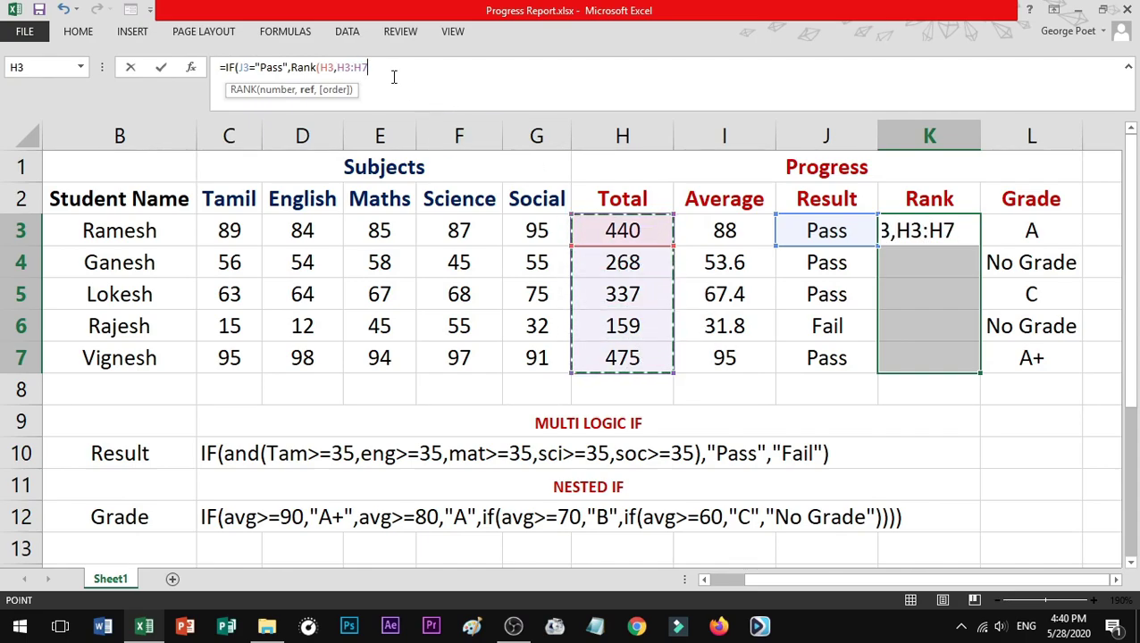
left_click_drag(368, 69, 337, 67)
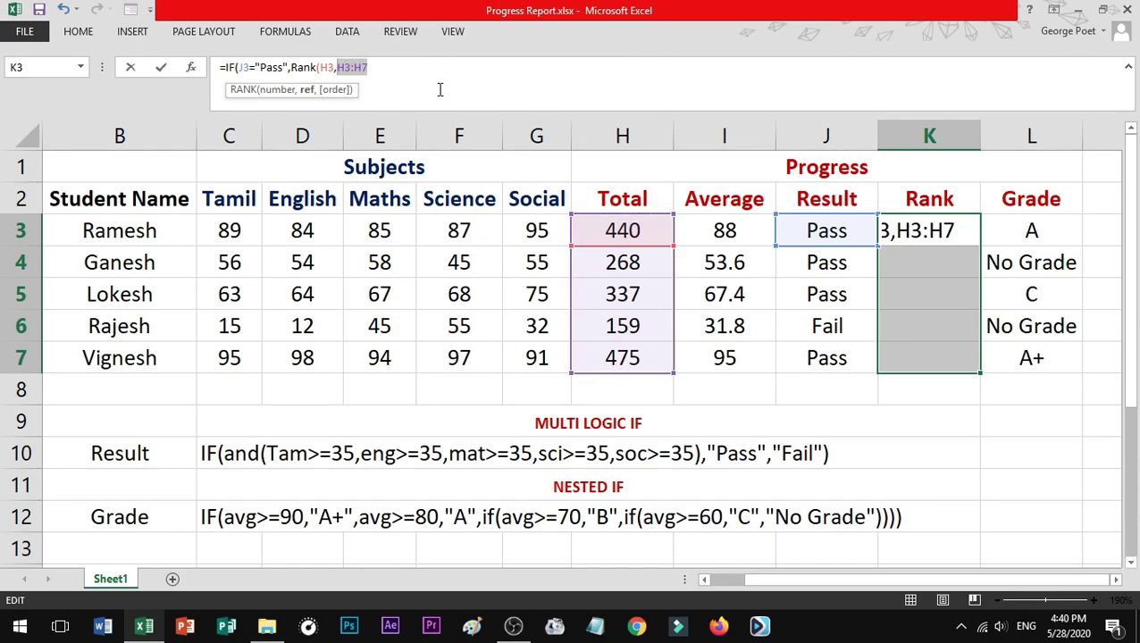
key("F4")
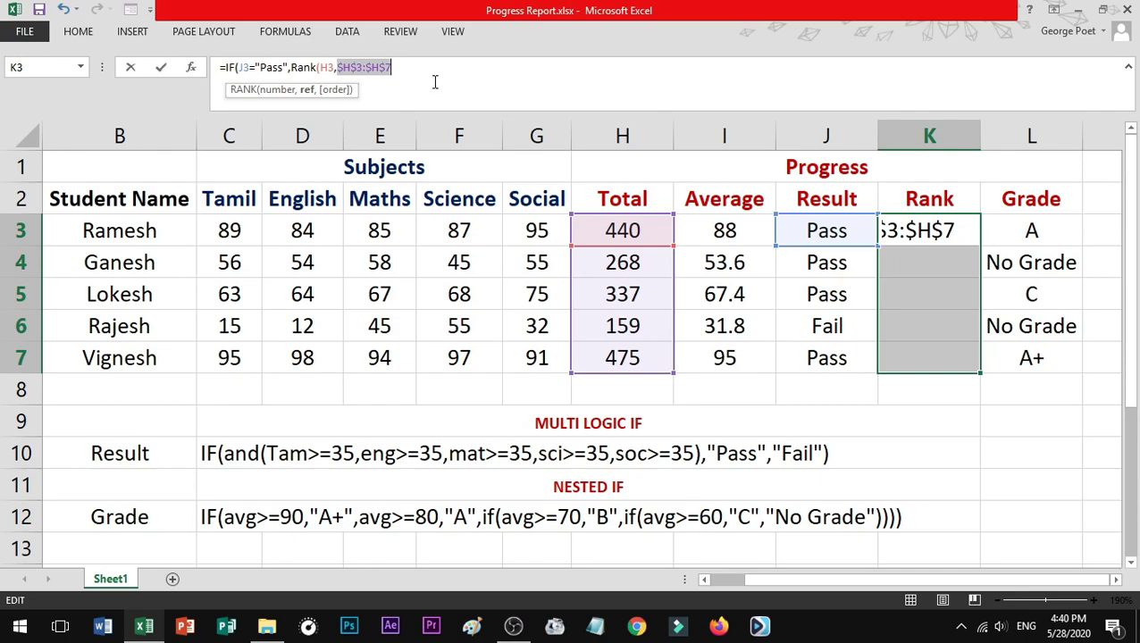
left_click(438, 73)
type(",")
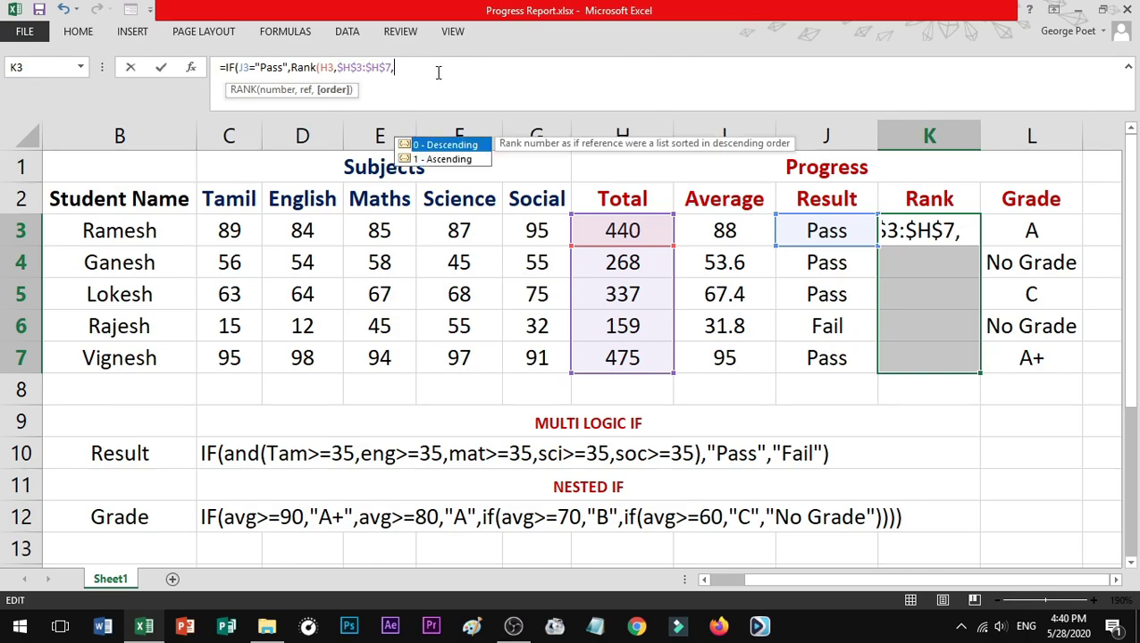
type("0)")
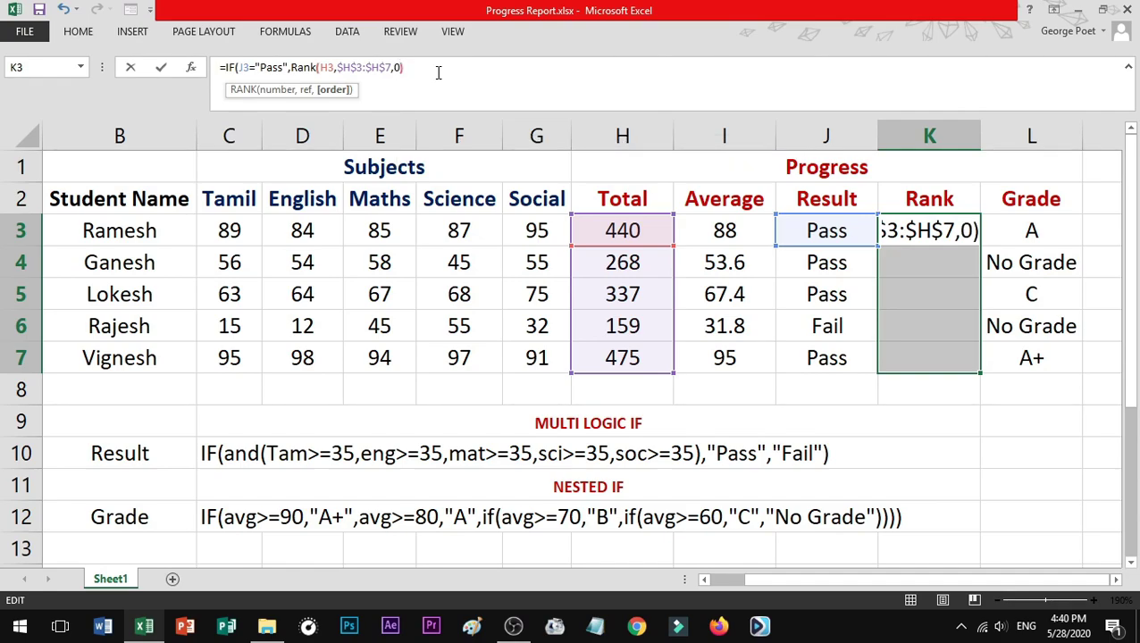
type(",")
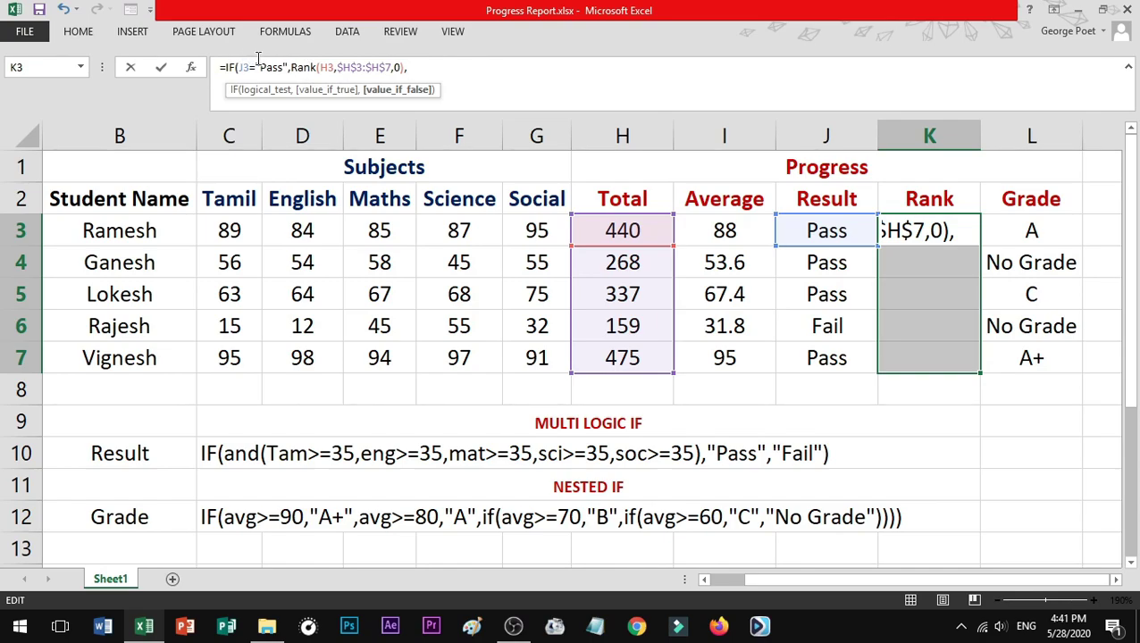
type("\"No Ran")
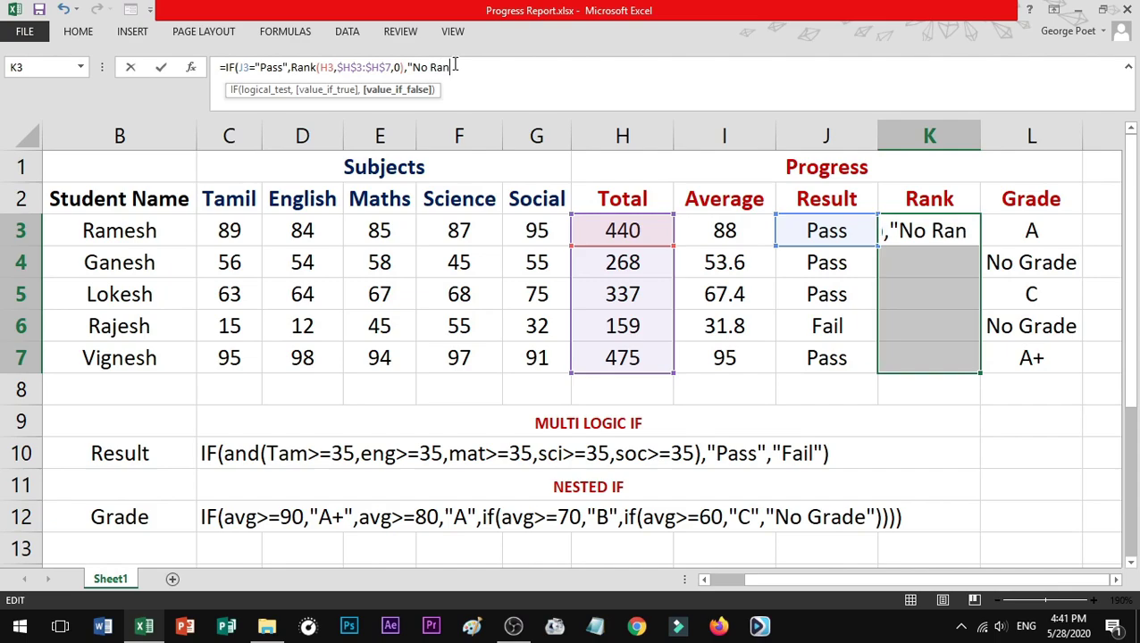
type("k\"")
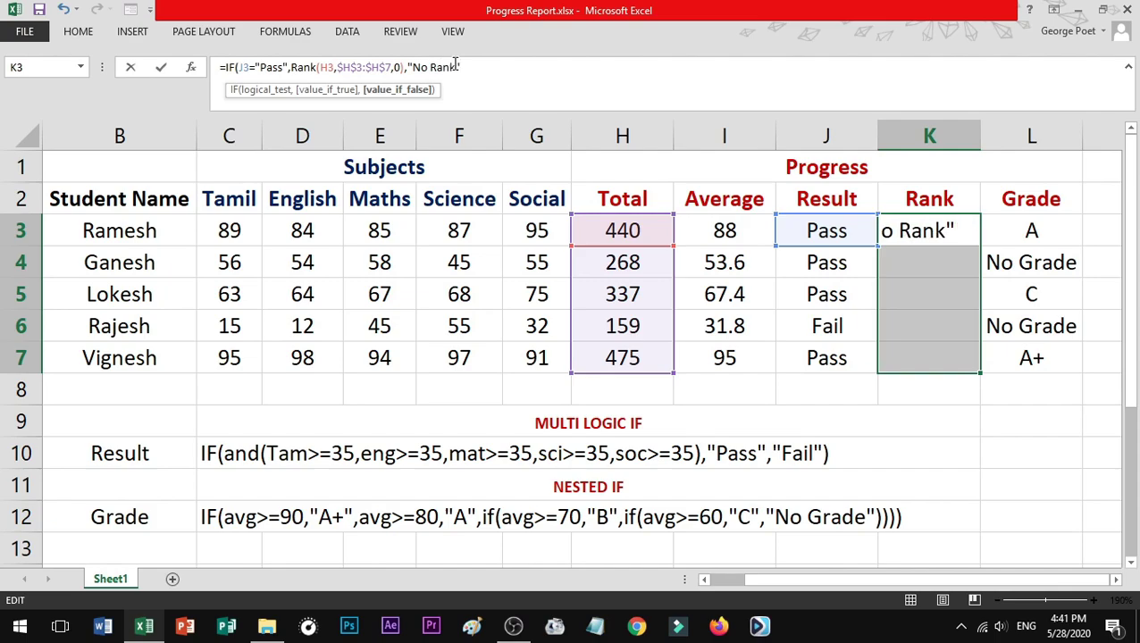
type(")")
key("Return")
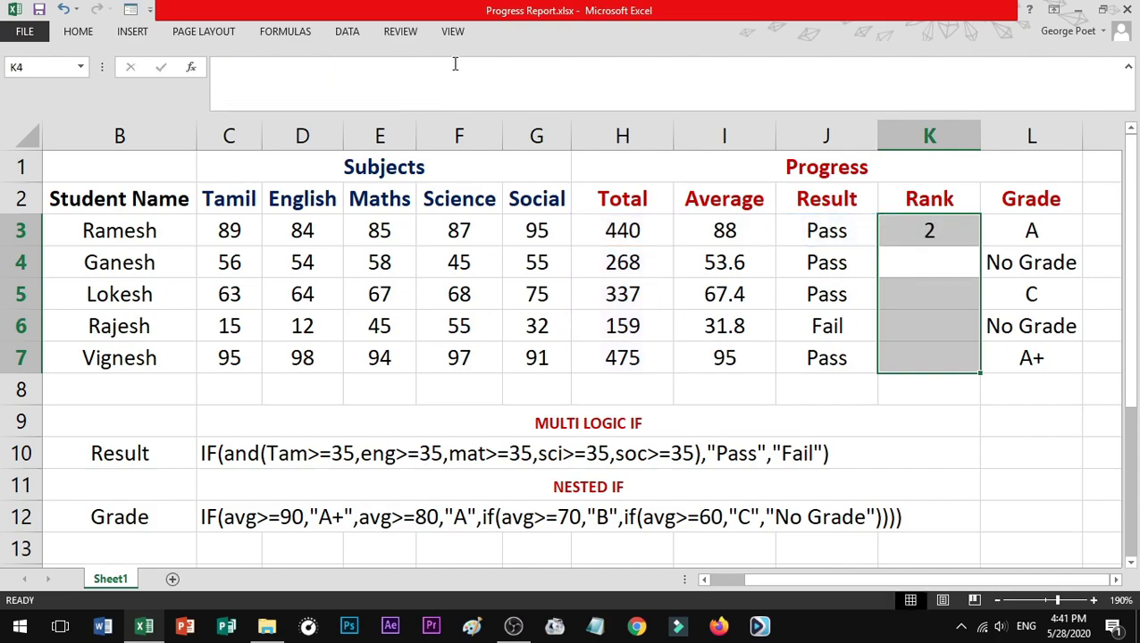
Copy the IF-RANK formula from K3 down to K7 and confirm K6 shows No Rank
left_click(943, 229)
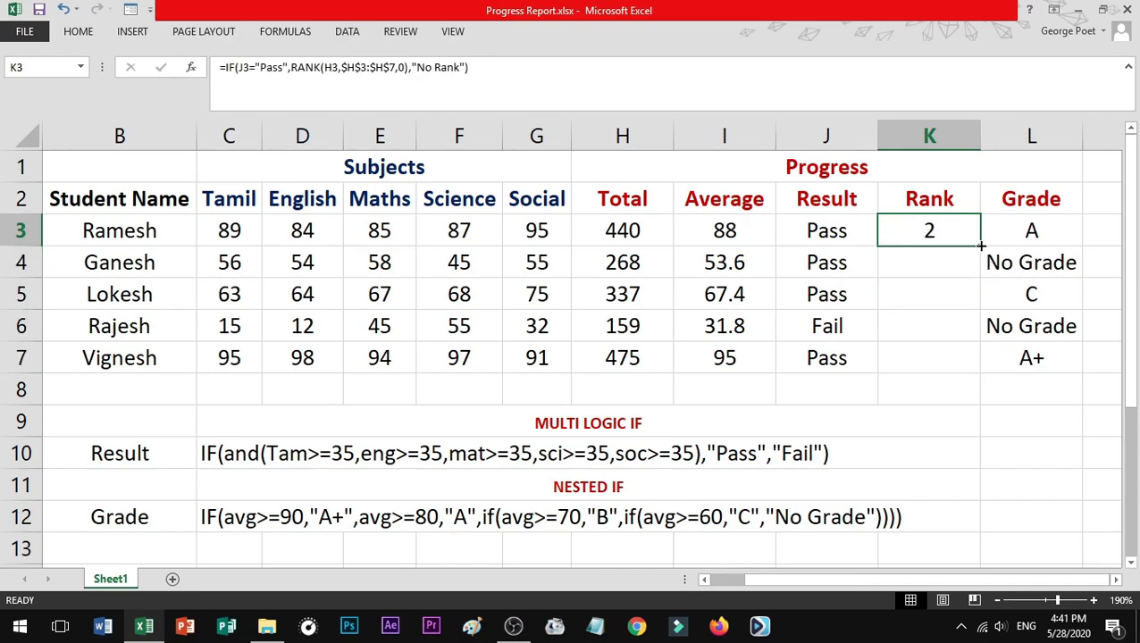
left_click_drag(978, 243, 953, 360)
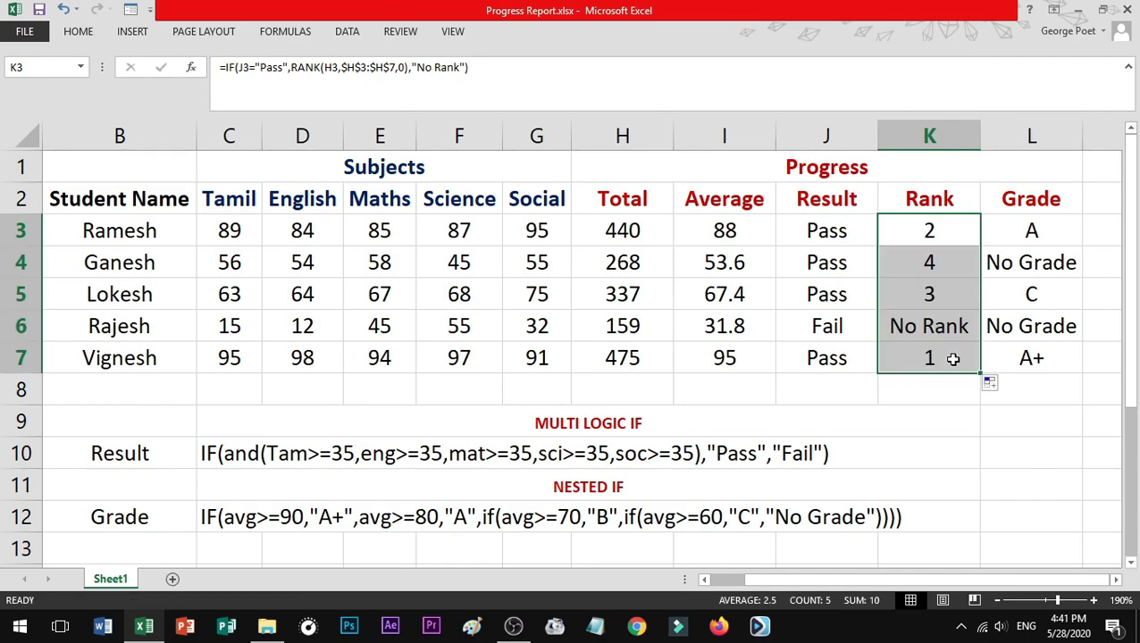
left_click(930, 327)
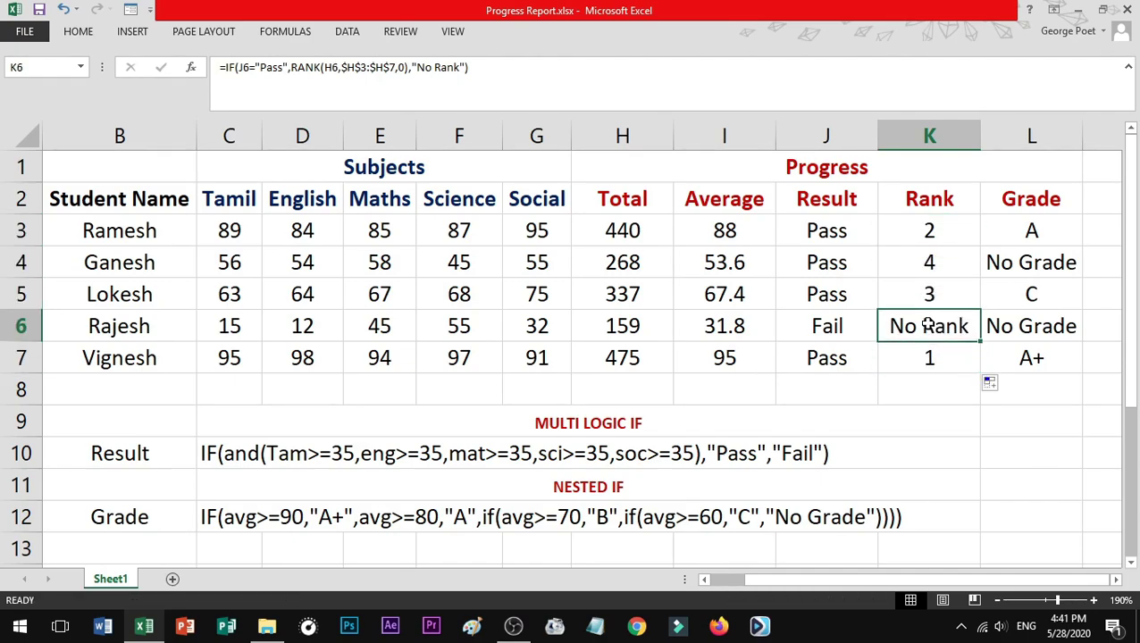
key("Up")
key("Up")
key("Up")
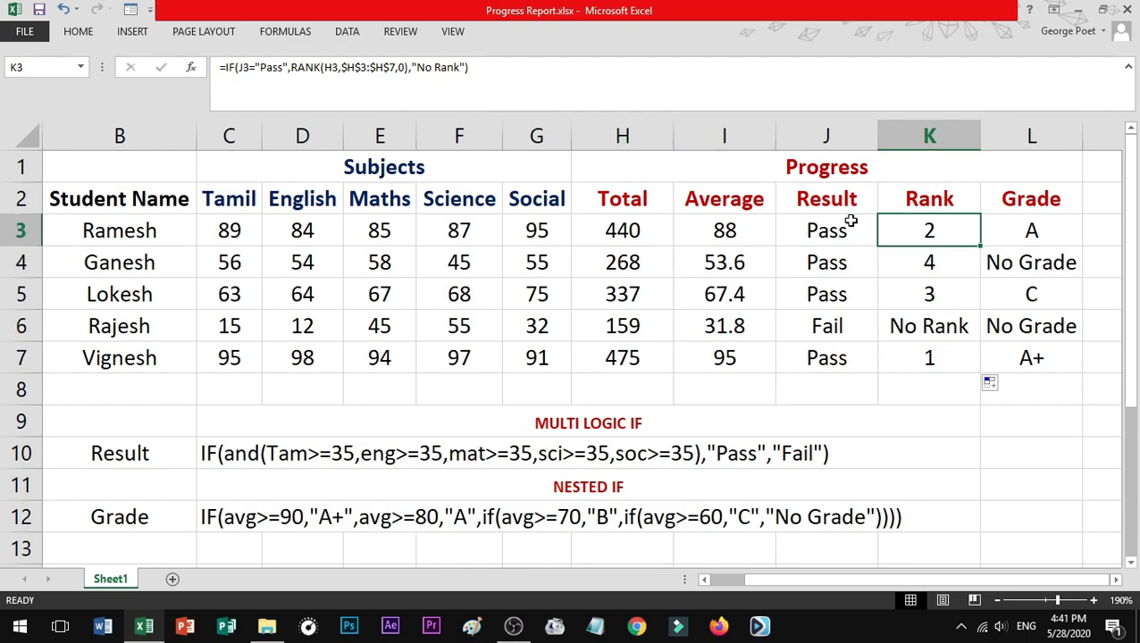